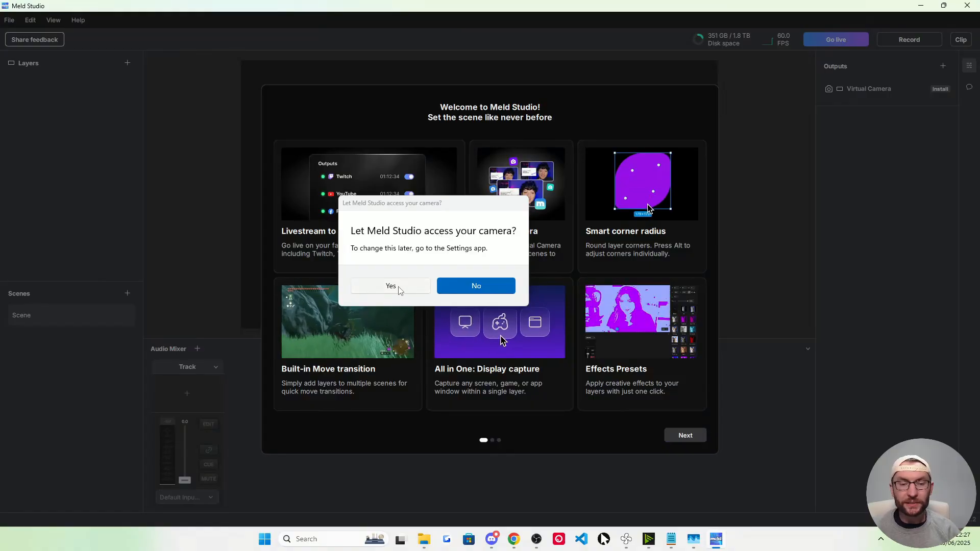
Step: Grant camera and microphone access and complete the welcome setup with the Multi Canvas layout
{"action": "left_click", "coordinate": [399, 289]}
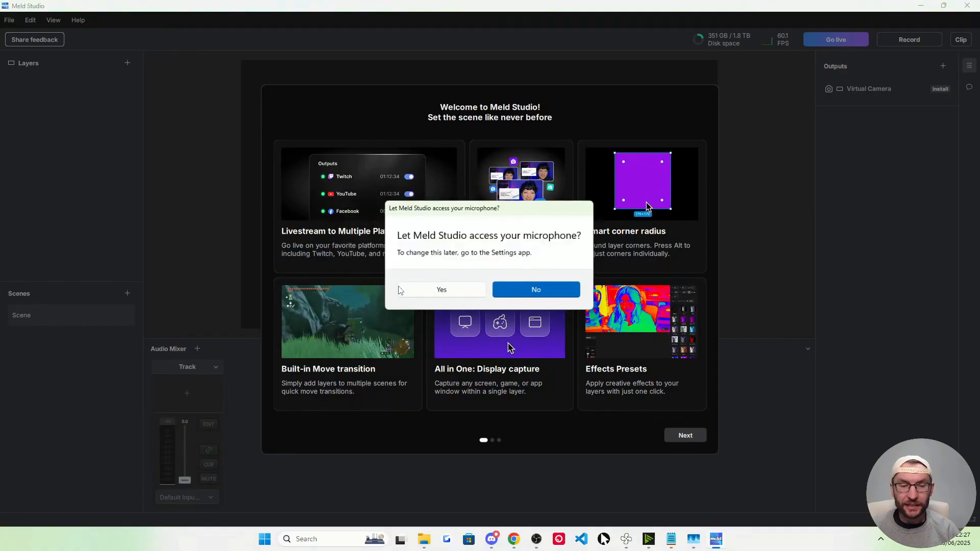
{"action": "left_click", "coordinate": [441, 292]}
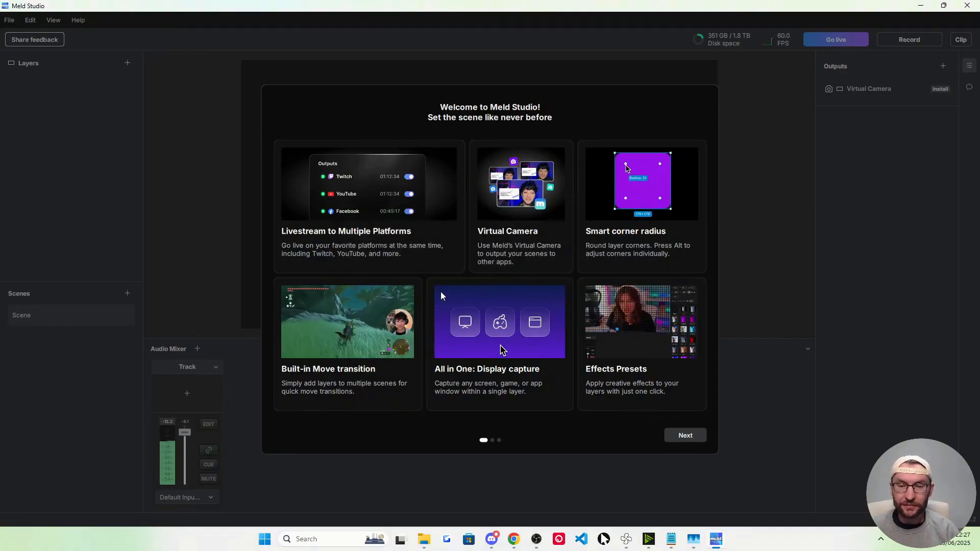
{"action": "left_click", "coordinate": [689, 434]}
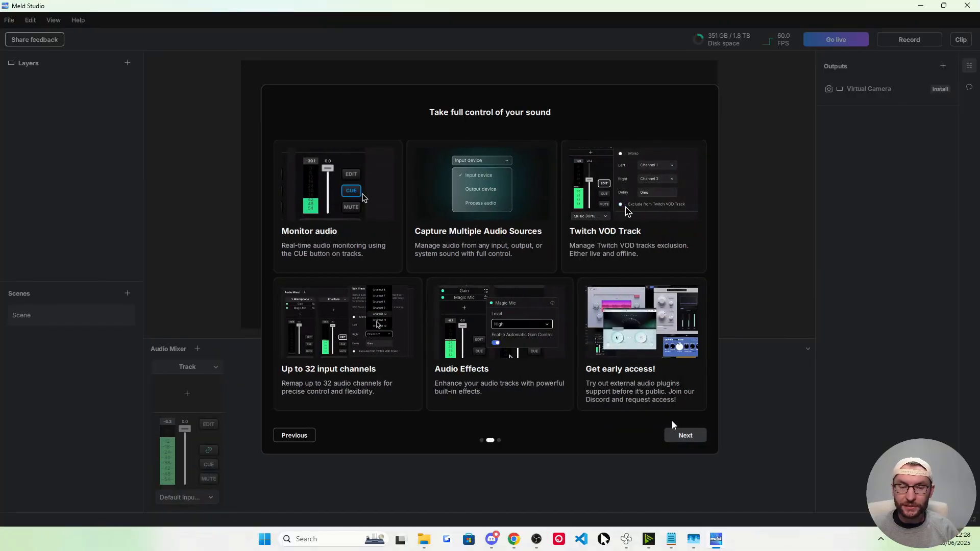
{"action": "left_click", "coordinate": [684, 435]}
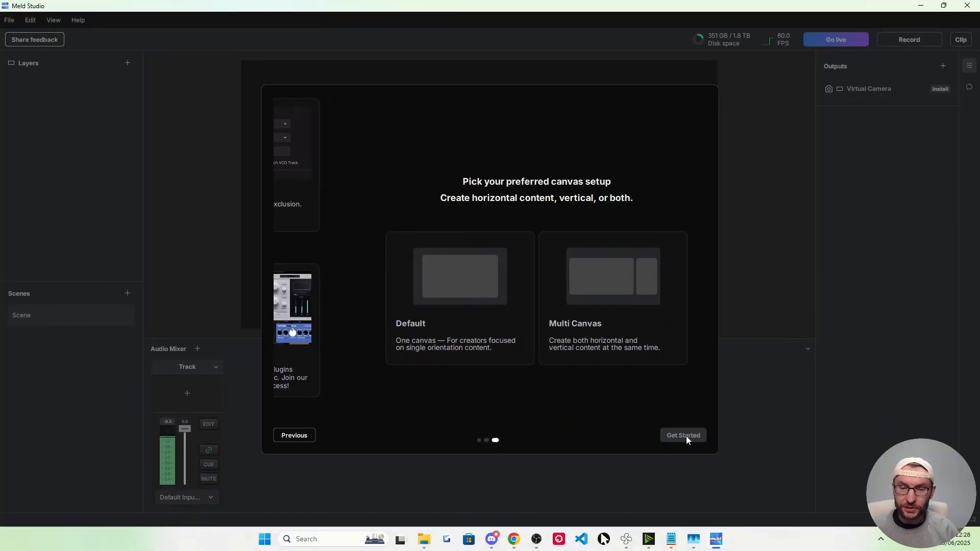
{"action": "left_click", "coordinate": [586, 339]}
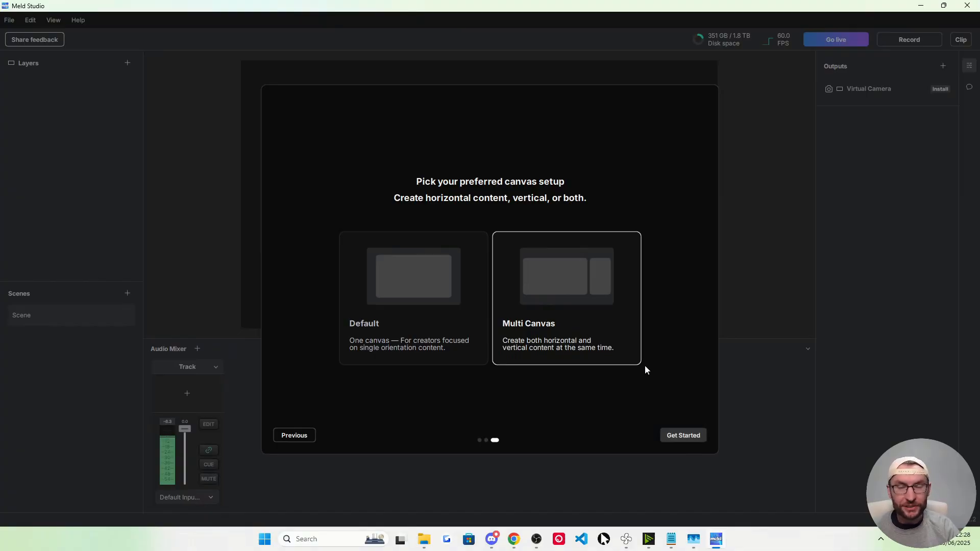
{"action": "left_click", "coordinate": [684, 436]}
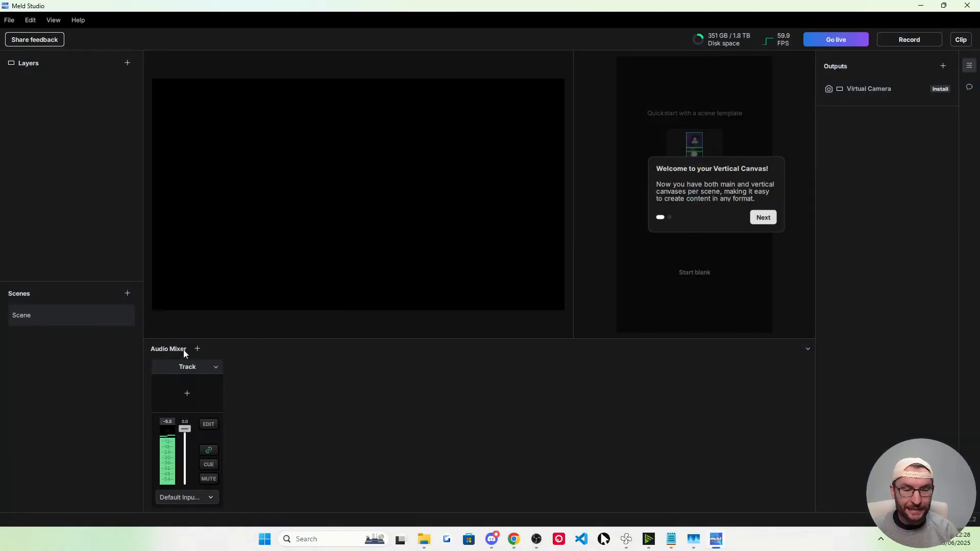
Step: Set the existing audio track's source to the input device Microphone (HyperX Quadcast)
{"action": "left_click", "coordinate": [199, 498]}
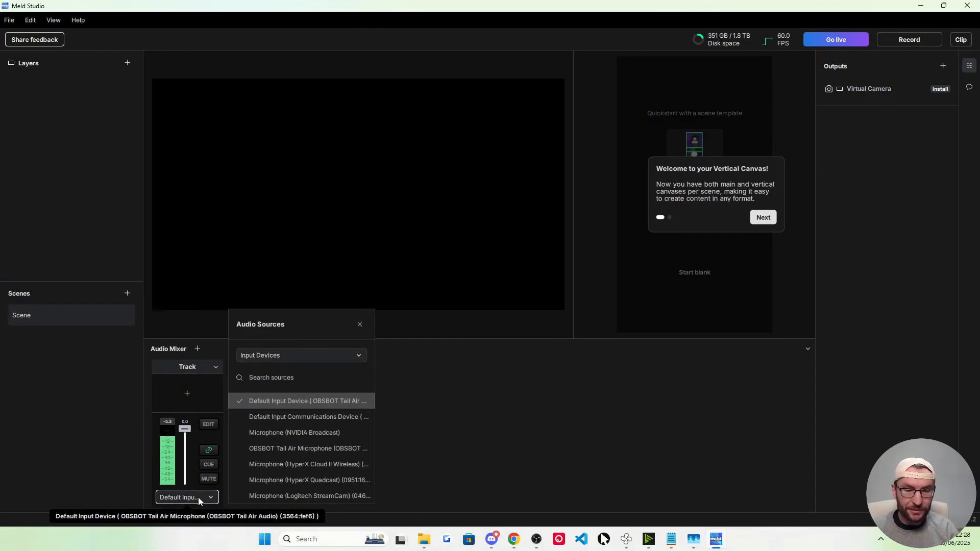
{"action": "left_click", "coordinate": [308, 480]}
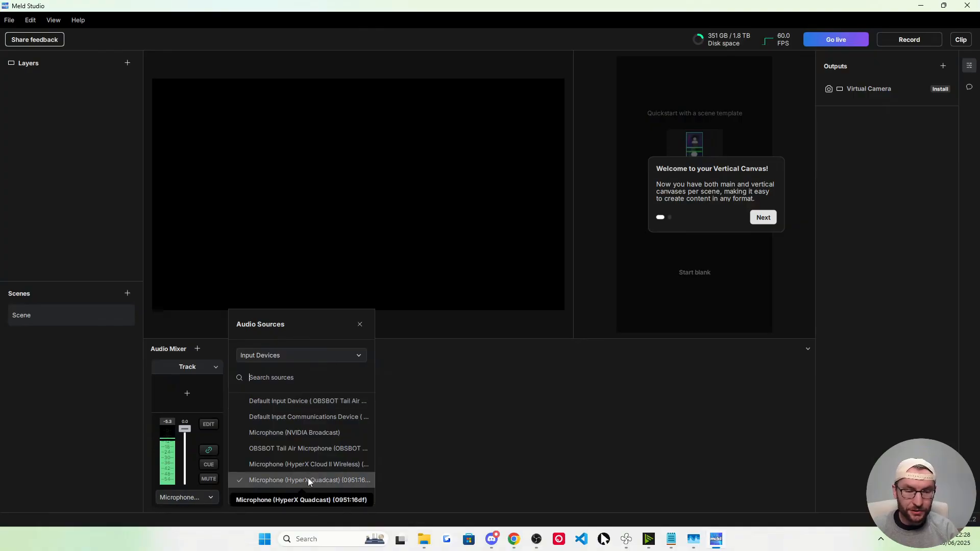
{"action": "left_click", "coordinate": [449, 450]}
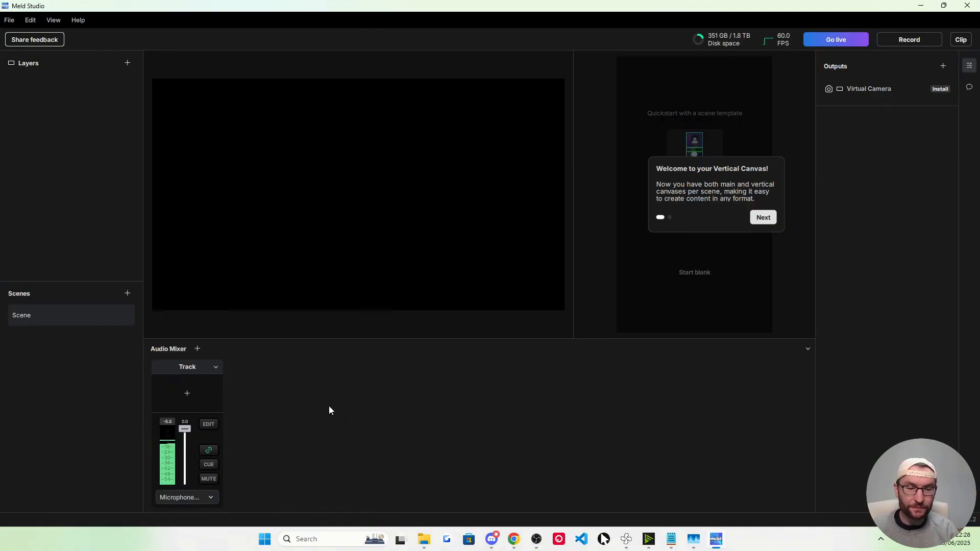
Step: Add a second audio track and set the original track's source to the output device Speakers (HyperX Cloud II Wireless)
{"action": "left_click", "coordinate": [198, 349]}
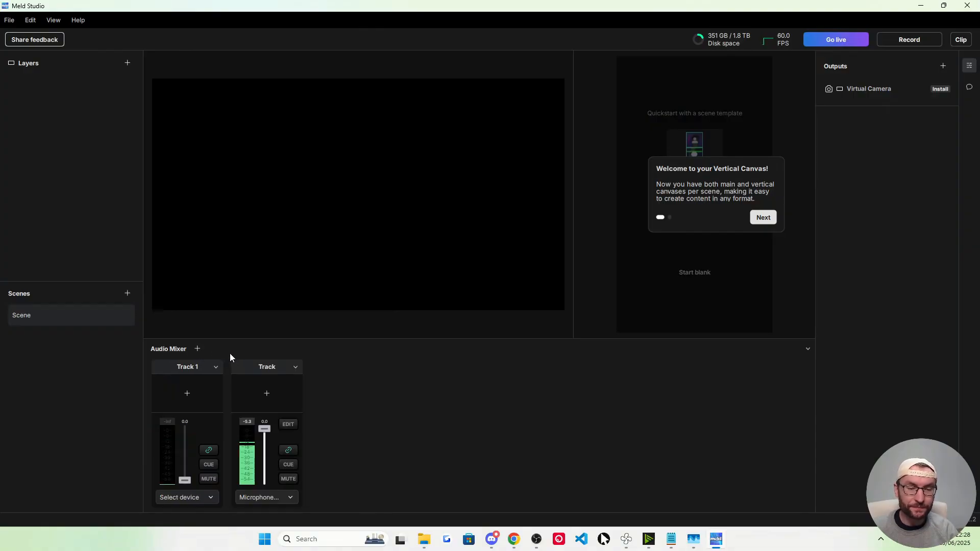
{"action": "left_click", "coordinate": [277, 498]}
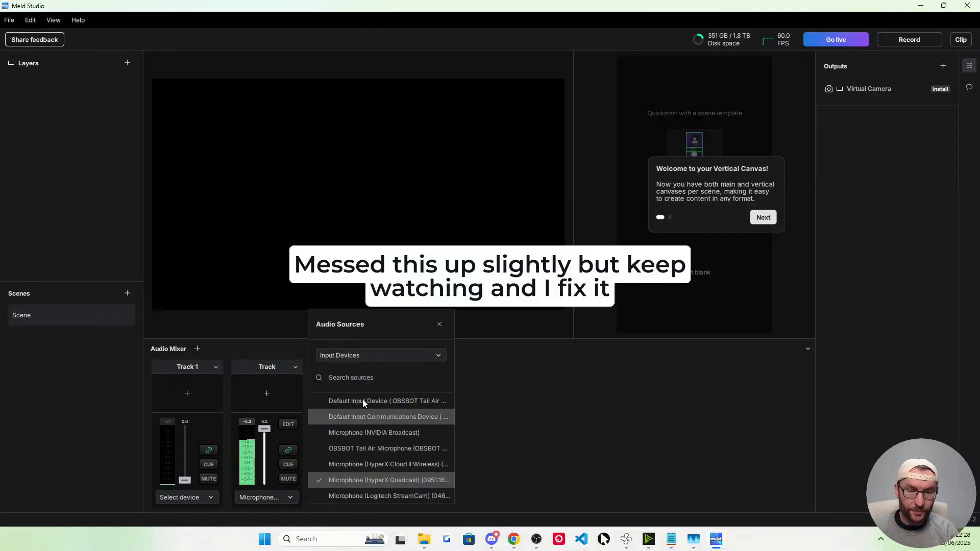
{"action": "left_click", "coordinate": [368, 356]}
{"action": "left_click", "coordinate": [351, 390]}
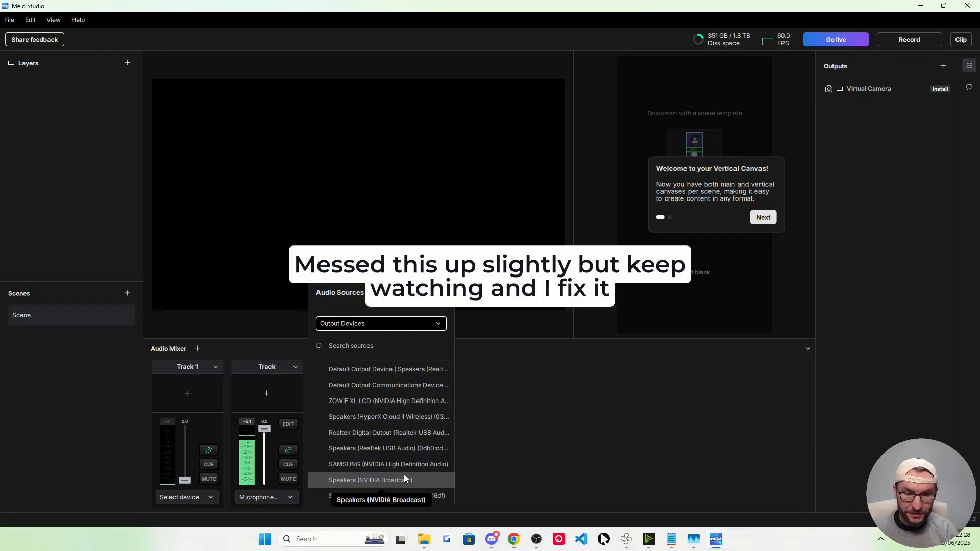
{"action": "left_click", "coordinate": [392, 416]}
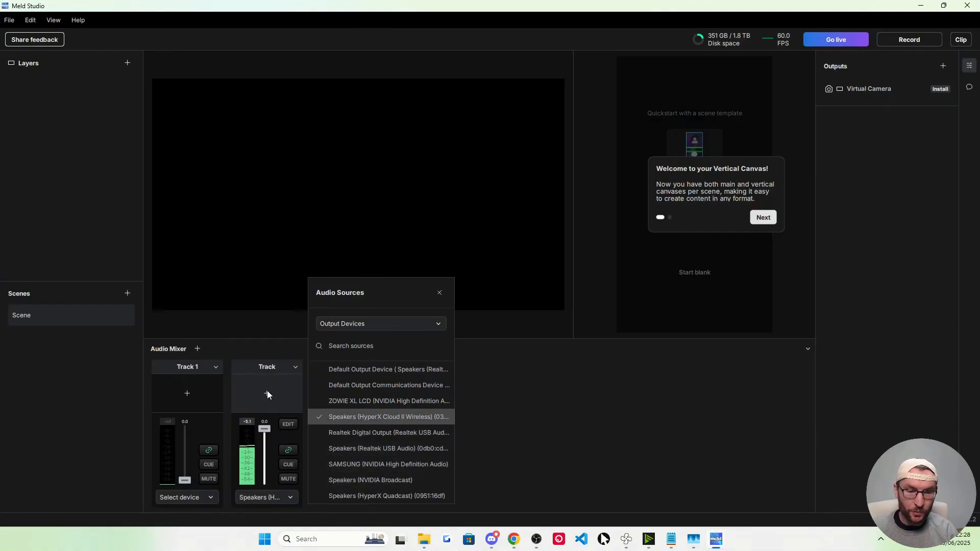
Step: Rename the original audio track to Cloud II Wireless and the new track to Quadcast
{"action": "double_click", "coordinate": [267, 367]}
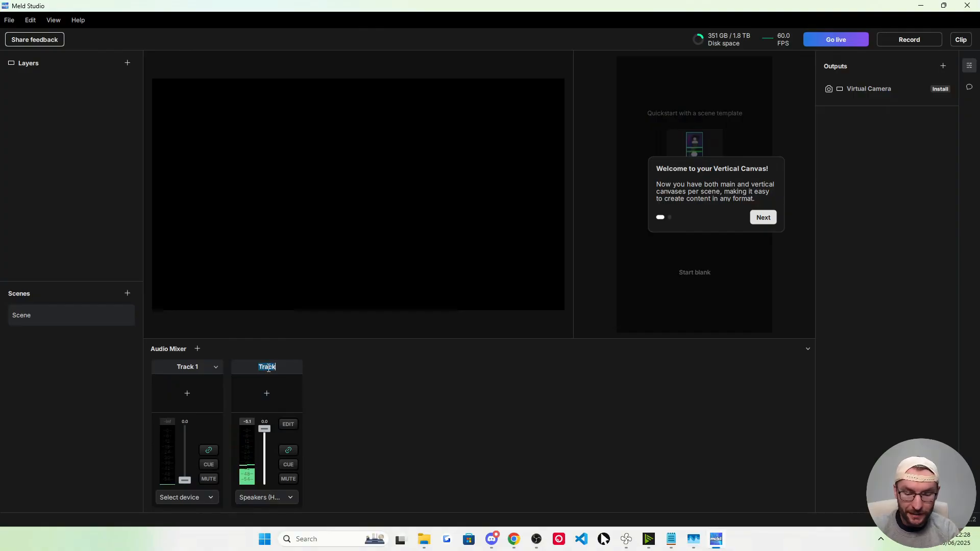
{"action": "type", "text": "Cloud"}
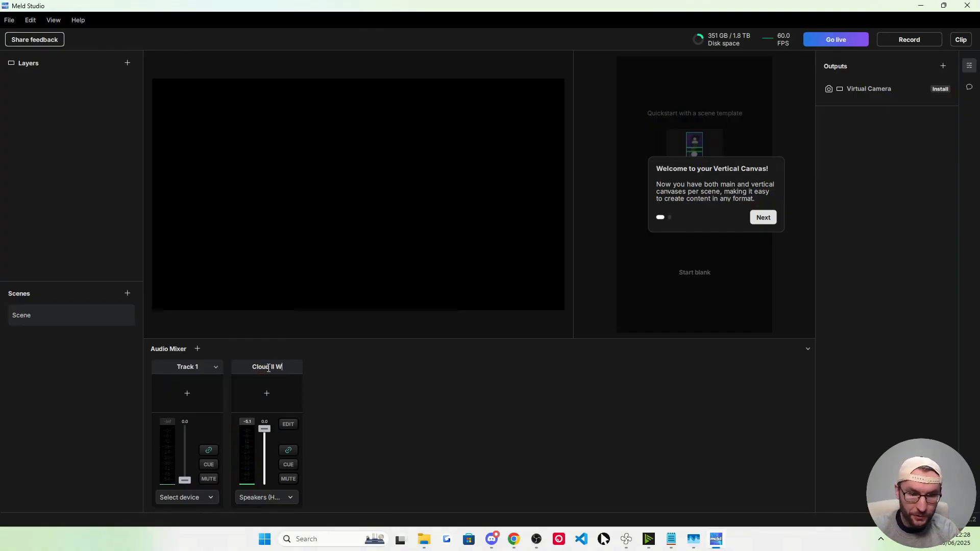
{"action": "double_click", "coordinate": [191, 366]}
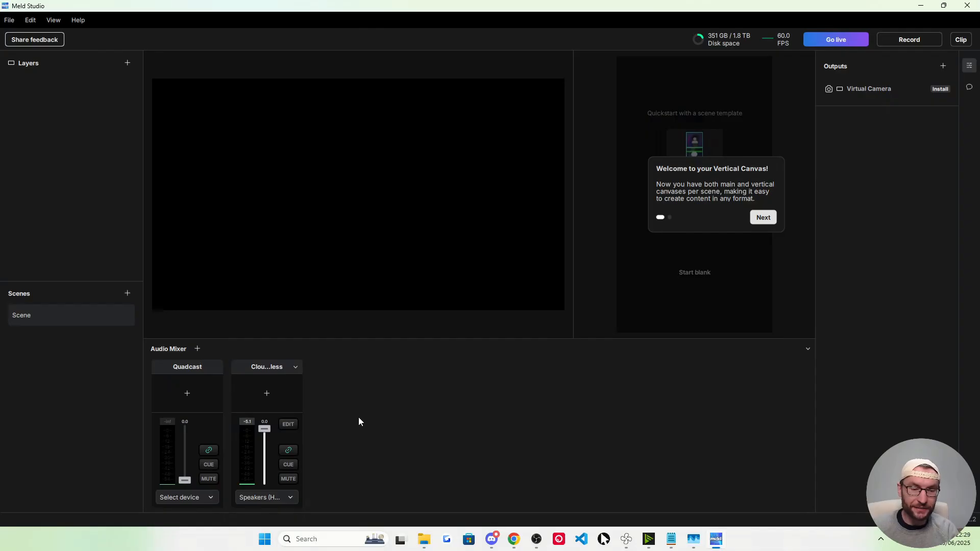
Step: Add the Magic Mic effect to the Quadcast track and turn off its Automatic Gain Control
{"action": "left_click", "coordinate": [187, 393]}
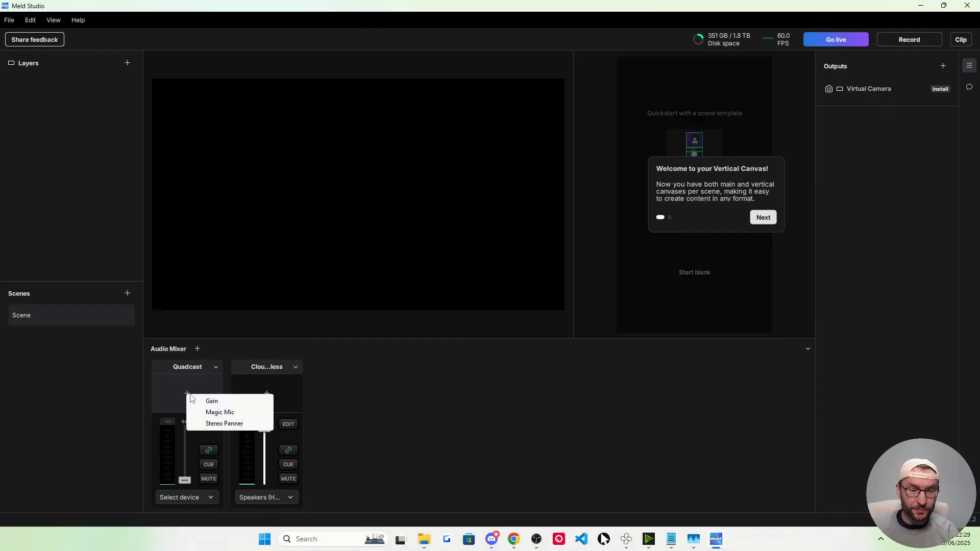
{"action": "left_click", "coordinate": [217, 412]}
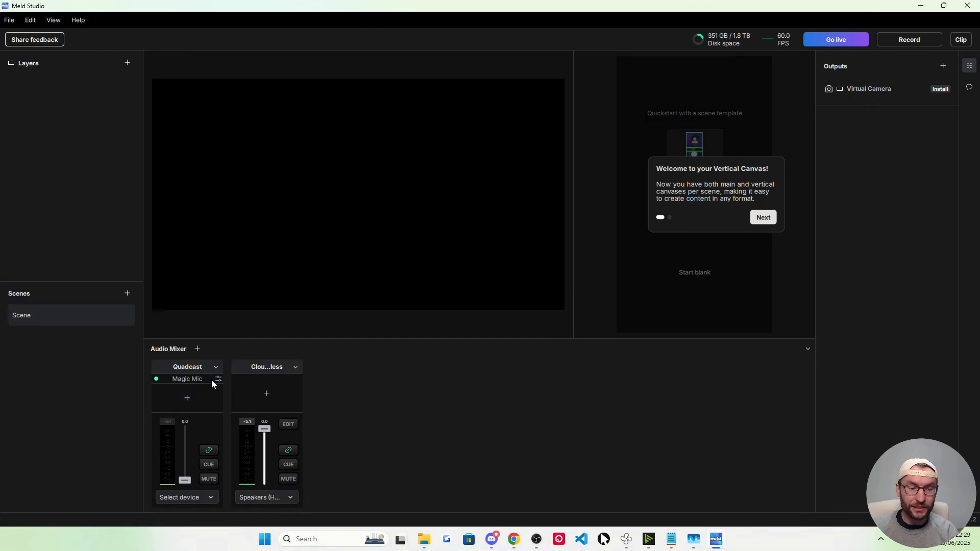
{"action": "left_click", "coordinate": [218, 379]}
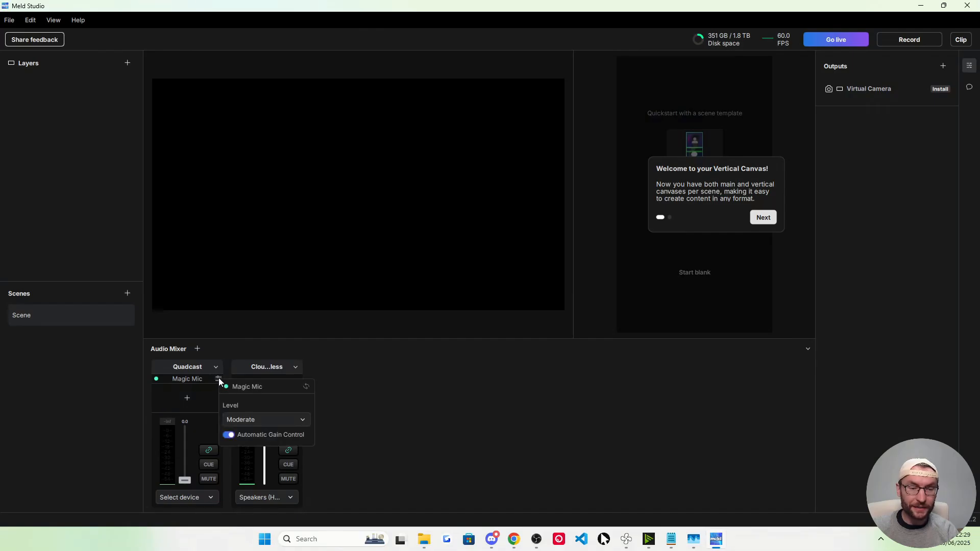
{"action": "left_click", "coordinate": [228, 435]}
{"action": "left_click", "coordinate": [359, 398]}
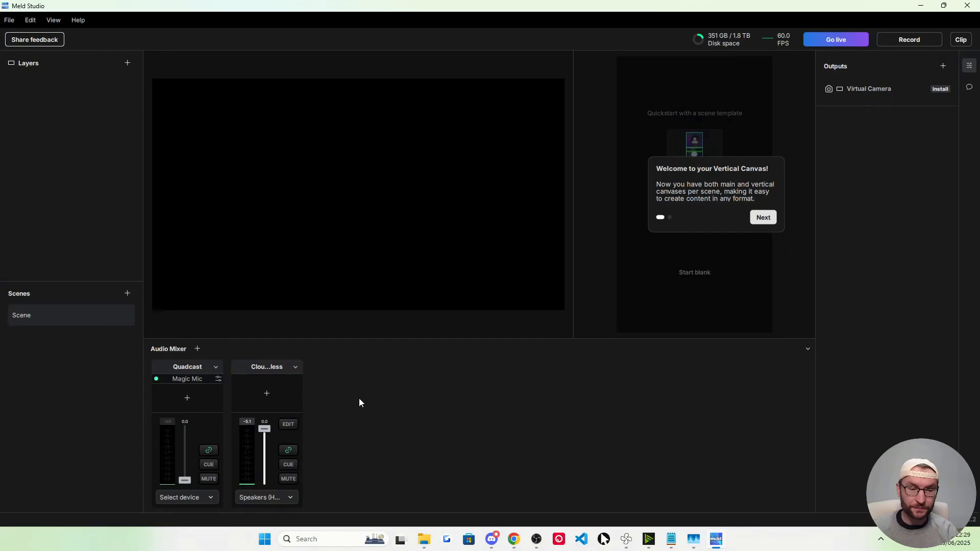
Step: Assign a HyperX microphone as the Quadcast track's input and raise its volume fader to 0.0
{"action": "left_click", "coordinate": [199, 498]}
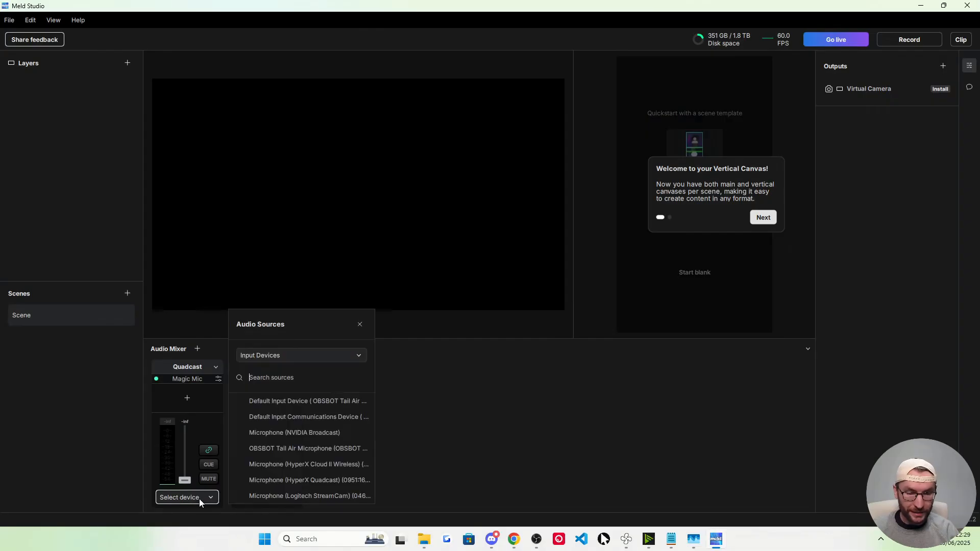
{"action": "left_click", "coordinate": [354, 466]}
{"action": "left_click_drag", "start_coordinate": [185, 480], "coordinate": [197, 407]}
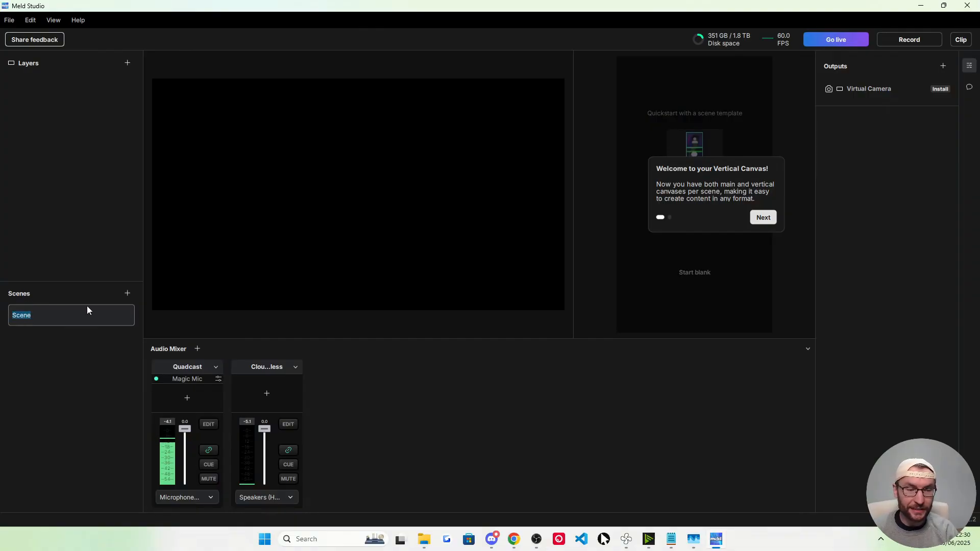
Step: Rename the existing scene to Just Chatting and add a second scene named Computer Display
{"action": "type", "text": "Just Chatting"}
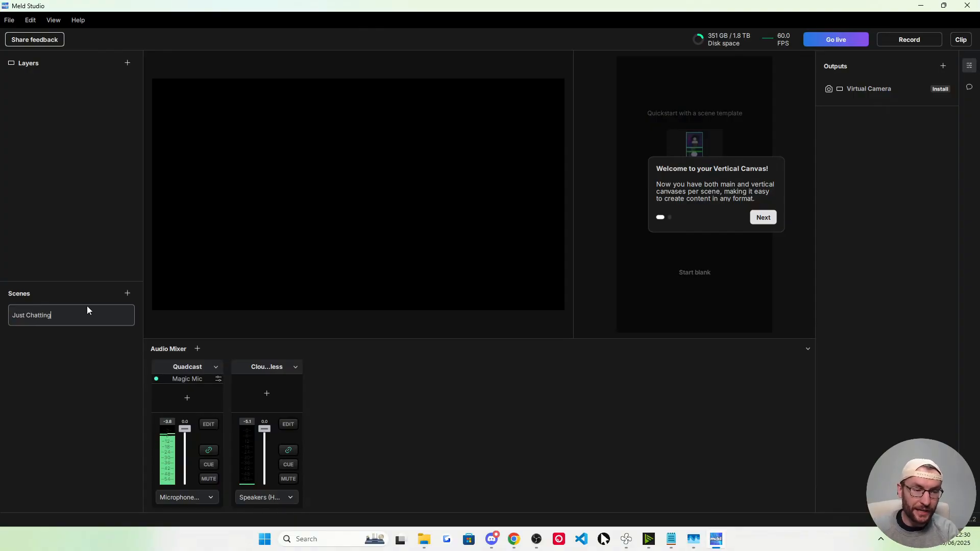
{"action": "key", "text": "Return"}
{"action": "left_click", "coordinate": [127, 294]}
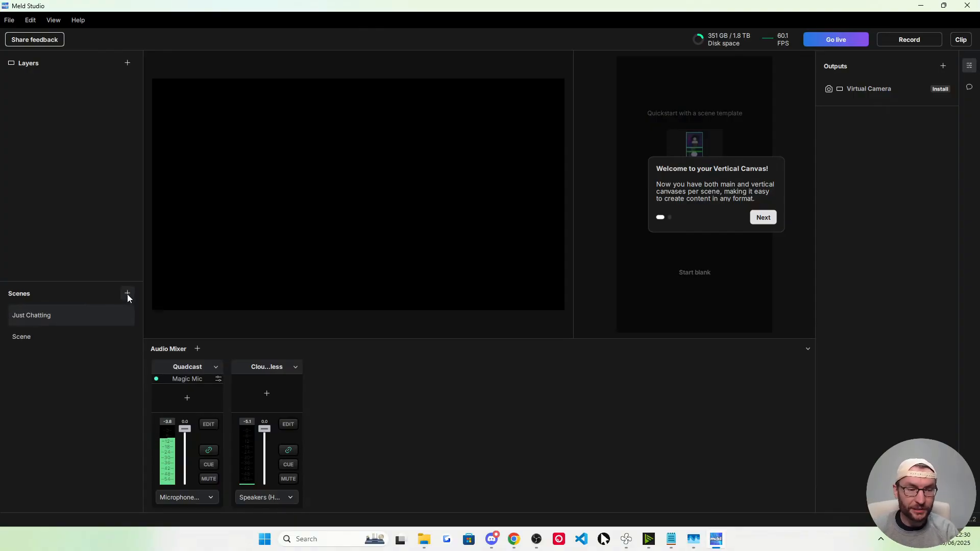
{"action": "double_click", "coordinate": [23, 340]}
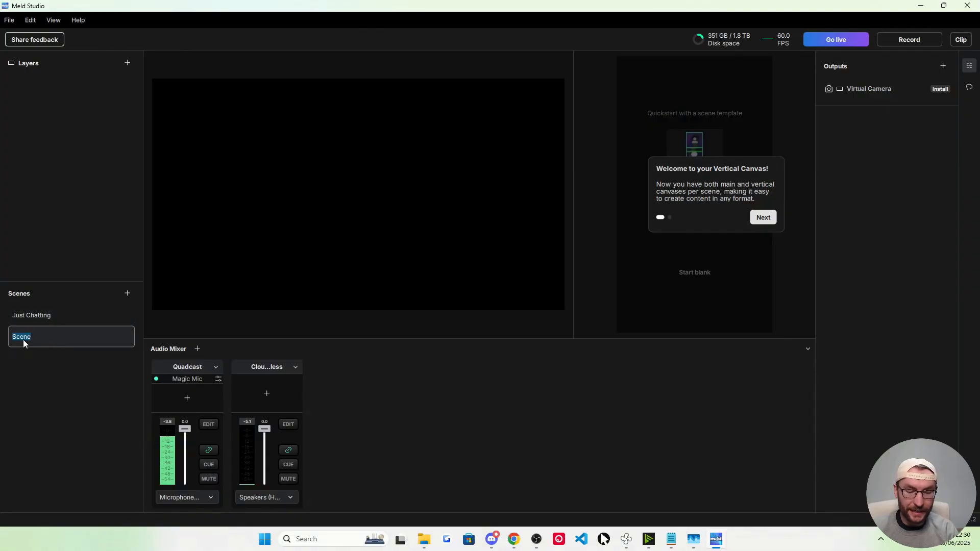
{"action": "type", "text": "Computer Display"}
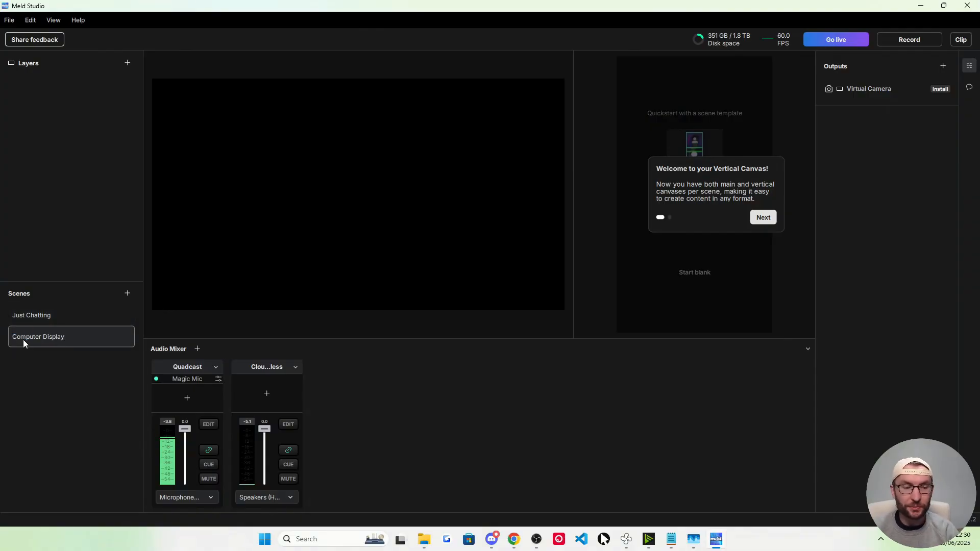
Step: Add a video device layer using the OBSBOT Tail Air Camera to the Just Chatting scene, filling the canvas at 1920×1080
{"action": "left_click", "coordinate": [44, 315]}
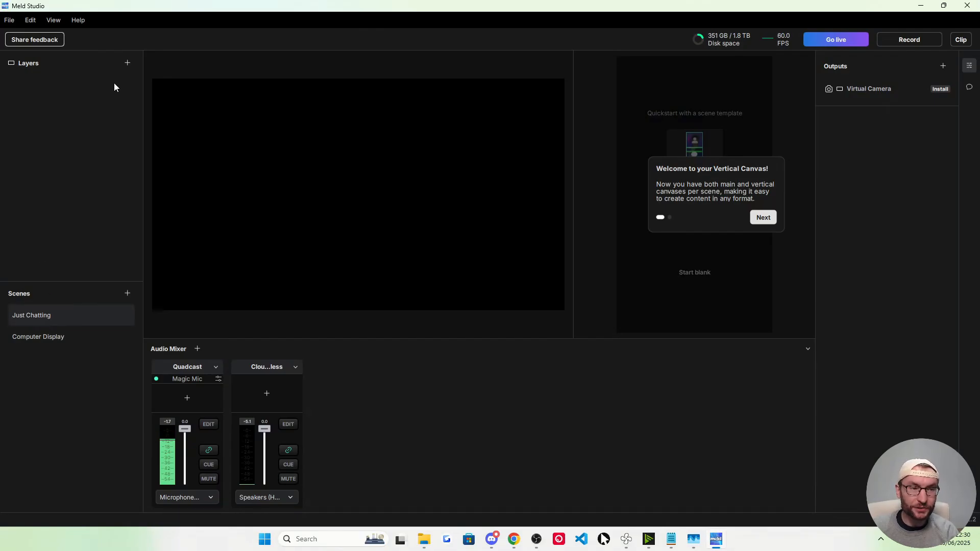
{"action": "left_click", "coordinate": [128, 64]}
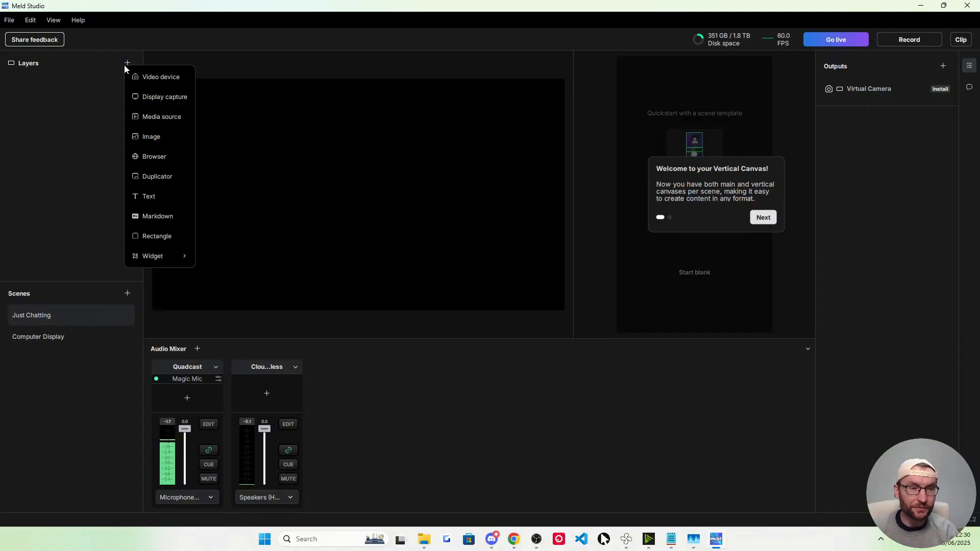
{"action": "left_click", "coordinate": [166, 81]}
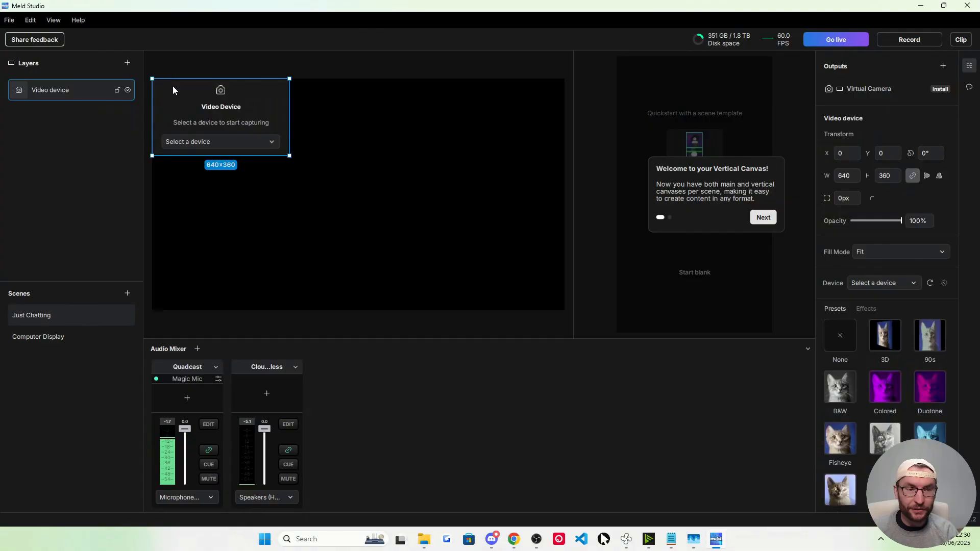
{"action": "left_click", "coordinate": [224, 142]}
{"action": "left_click", "coordinate": [243, 217]}
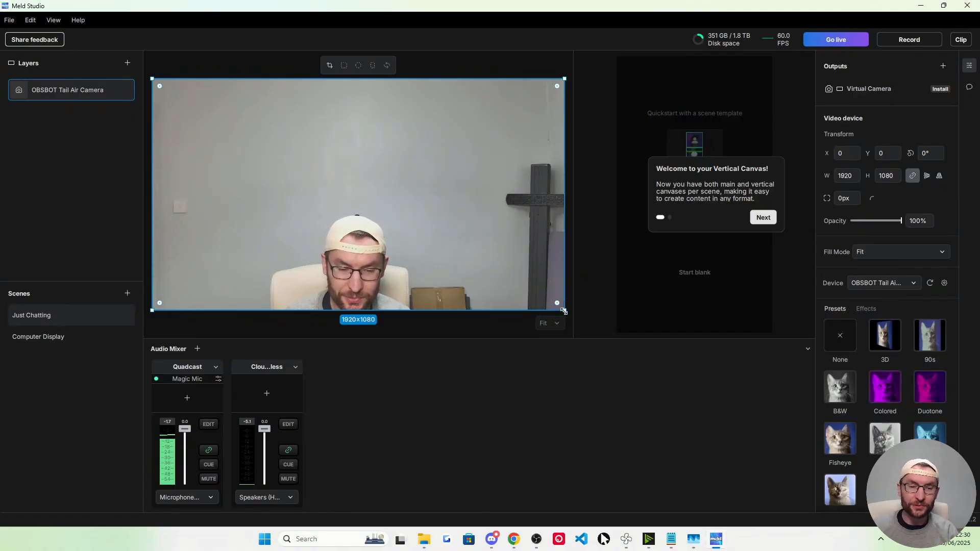
{"action": "mouse_move", "coordinate": [563, 311]}
{"action": "left_mouse_down"}
{"action": "mouse_move", "coordinate": [352, 221]}
{"action": "mouse_move", "coordinate": [429, 232]}
{"action": "mouse_move", "coordinate": [565, 310]}
{"action": "left_mouse_up"}
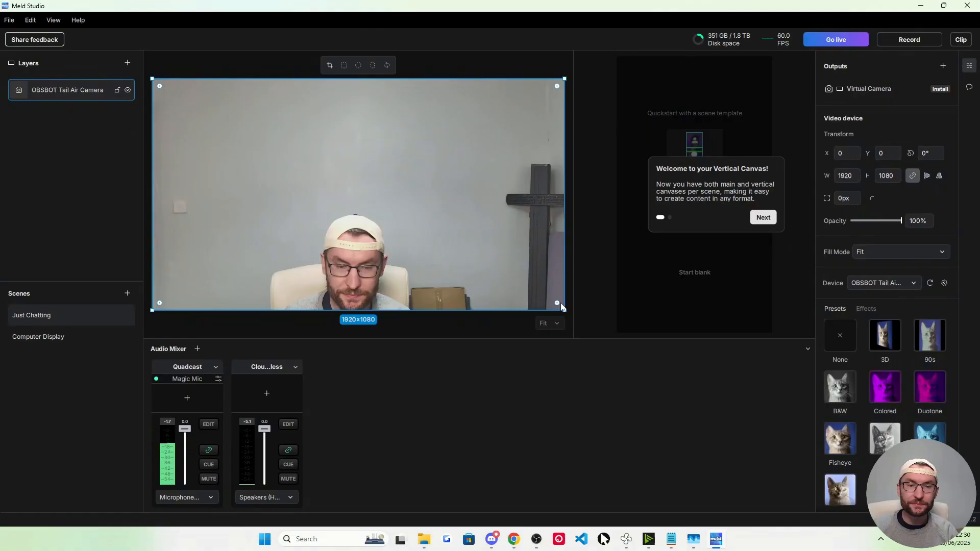
Step: Add a video device layer using the OBSBOT Tail Air Camera to the Computer Display scene
{"action": "left_click", "coordinate": [51, 338]}
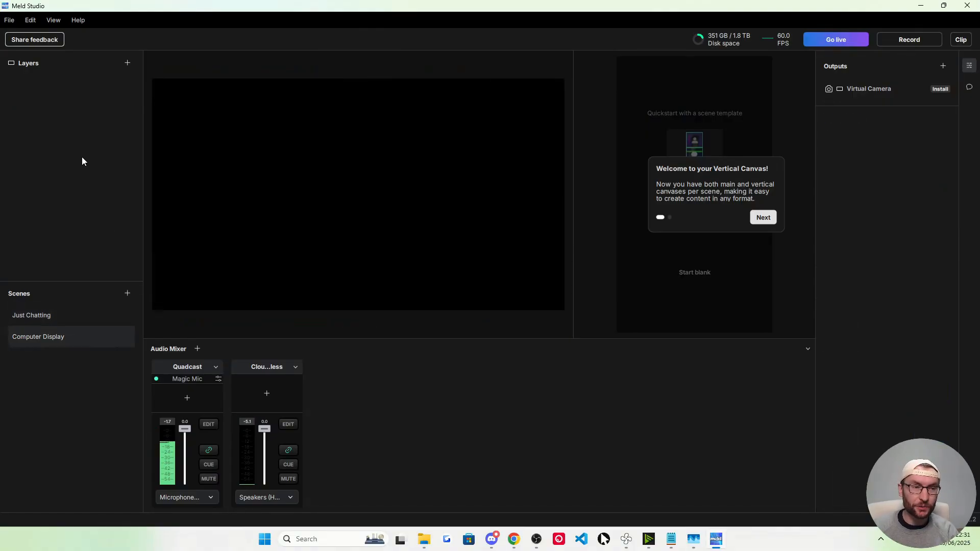
{"action": "left_click", "coordinate": [127, 64]}
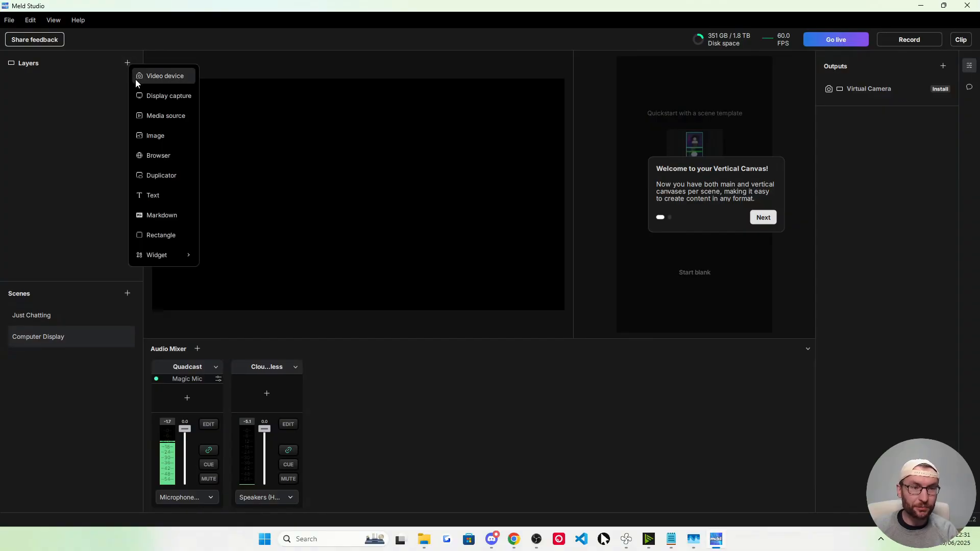
{"action": "left_click", "coordinate": [142, 77]}
{"action": "left_click", "coordinate": [216, 141]}
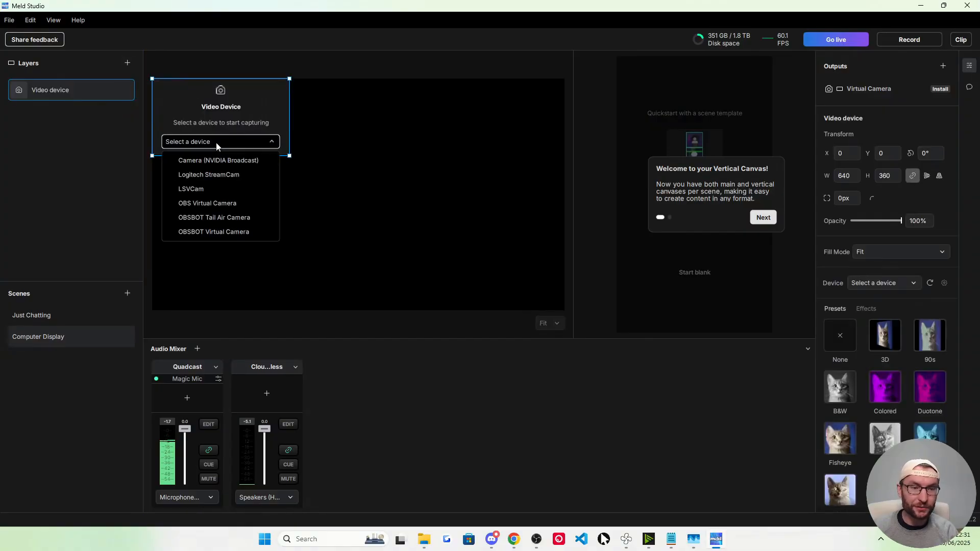
{"action": "left_click", "coordinate": [213, 214]}
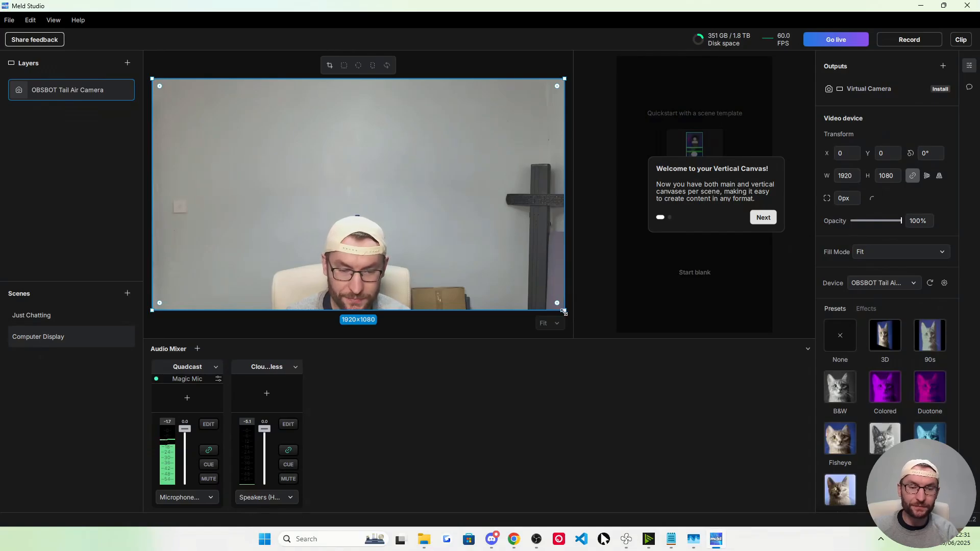
Step: Shrink the camera to about 404×228 at the canvas's left edge and add a SAMSUNG display capture layer beneath it
{"action": "left_click_drag", "start_coordinate": [564, 310], "coordinate": [197, 194]}
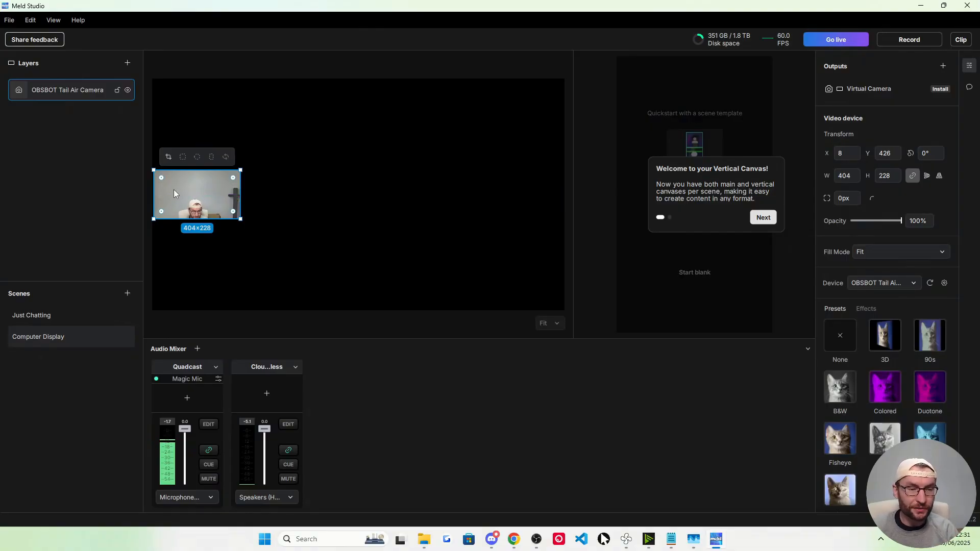
{"action": "left_click", "coordinate": [129, 63]}
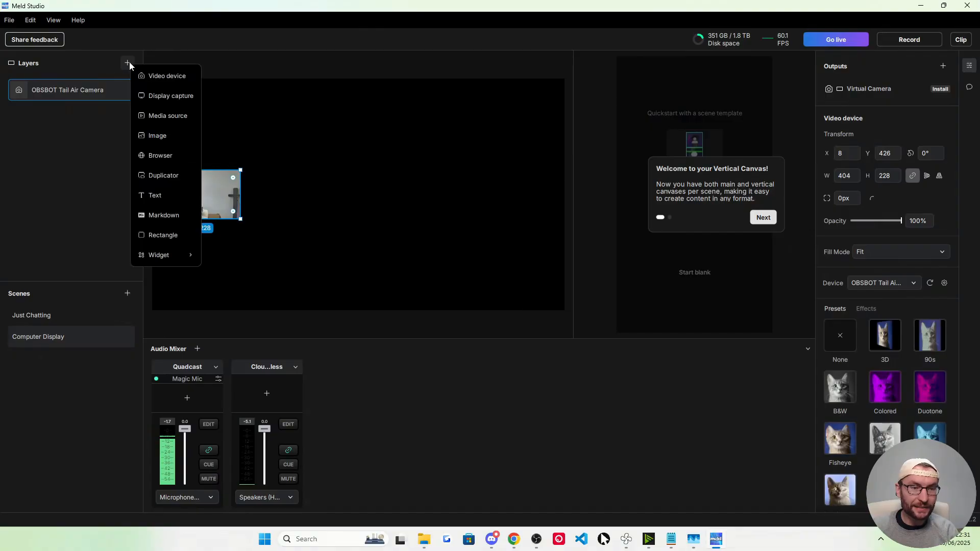
{"action": "left_click", "coordinate": [176, 97]}
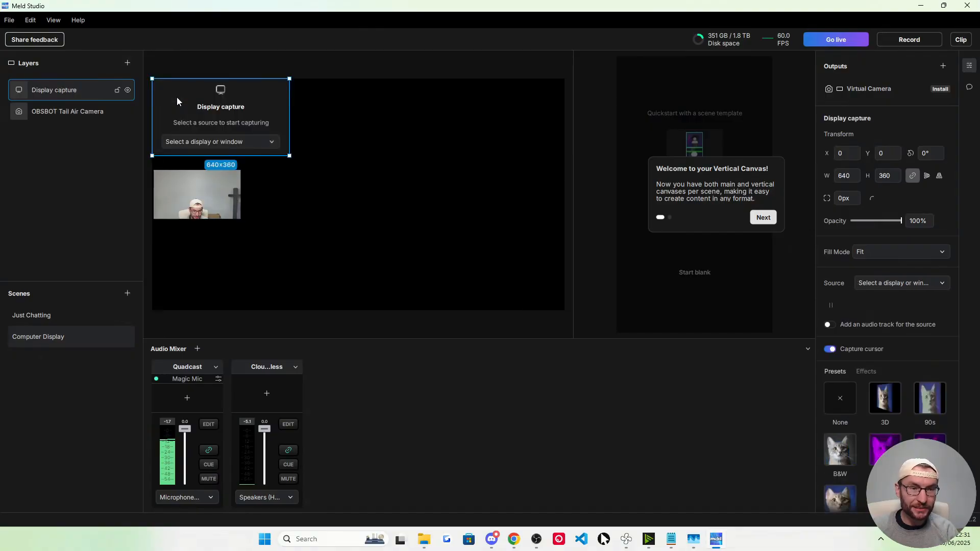
{"action": "left_click", "coordinate": [216, 142]}
{"action": "left_click", "coordinate": [211, 161]}
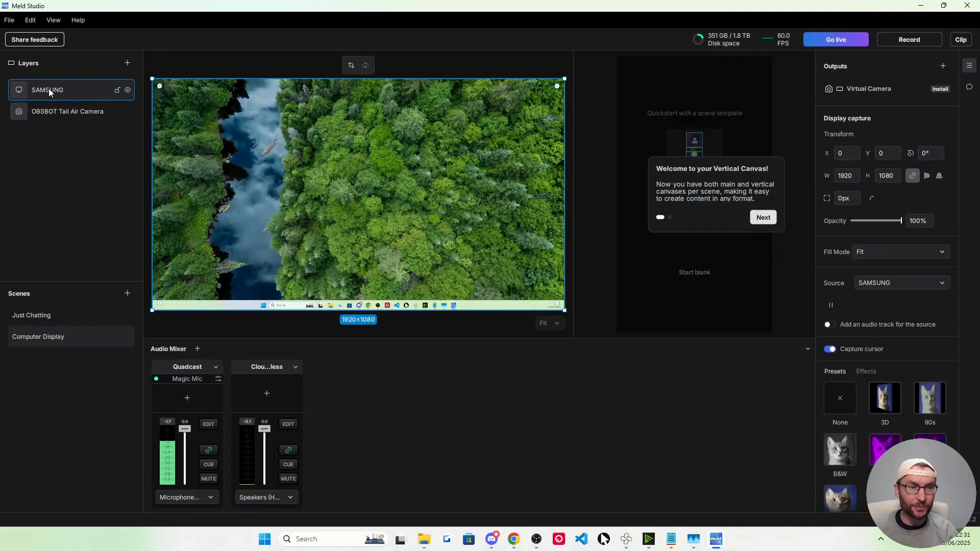
{"action": "left_click_drag", "start_coordinate": [48, 88], "coordinate": [56, 119]}
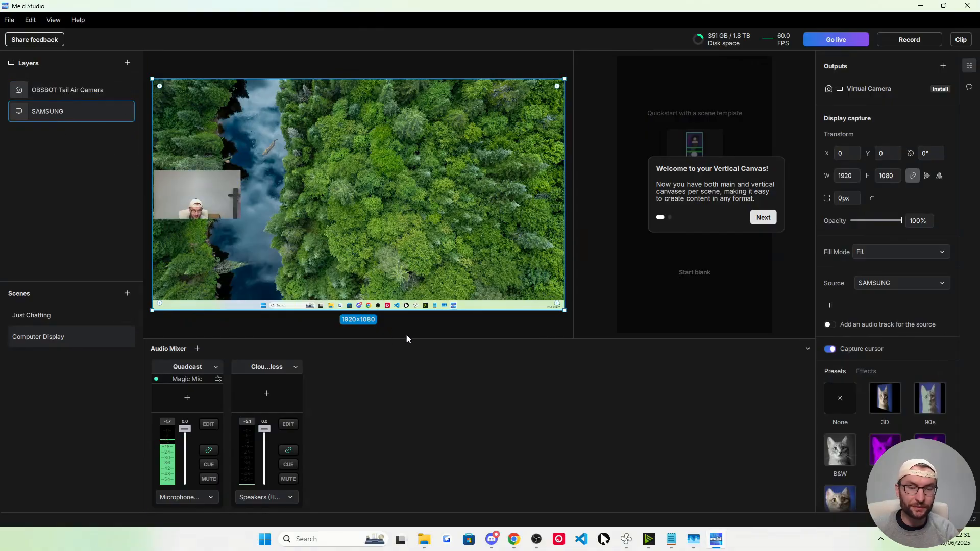
Step: View the Just Chatting scene, return to Computer Display, and dismiss the Vertical Canvas introduction
{"action": "left_click", "coordinate": [32, 317]}
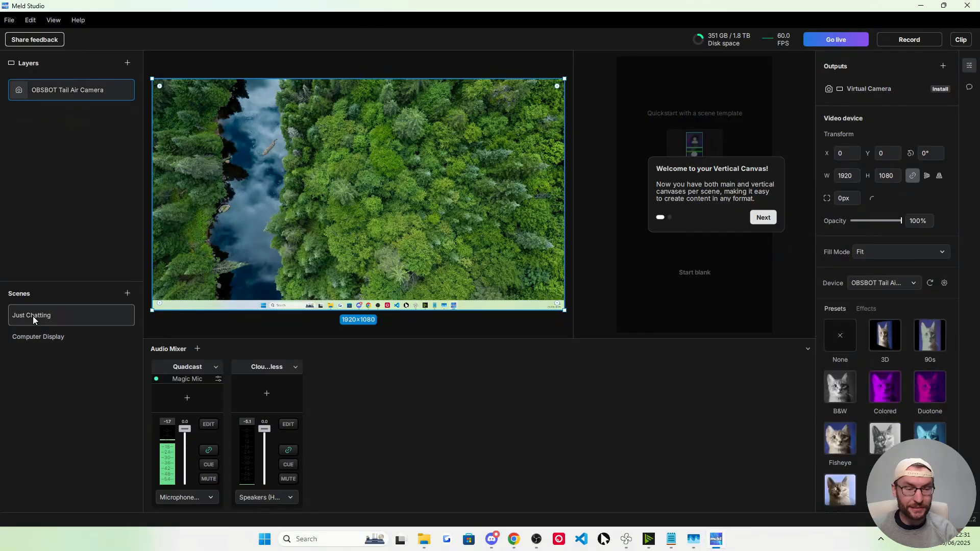
{"action": "left_click", "coordinate": [62, 337]}
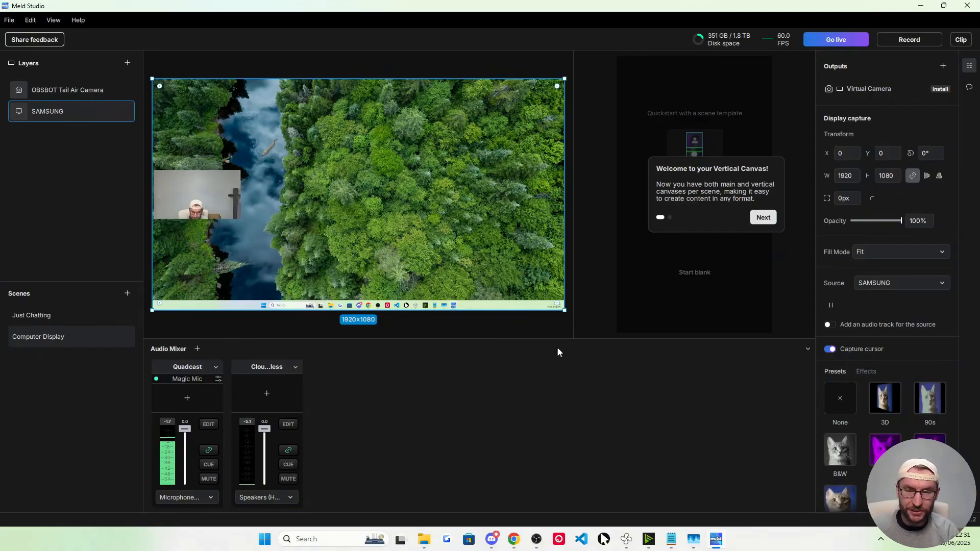
{"action": "left_click", "coordinate": [763, 218]}
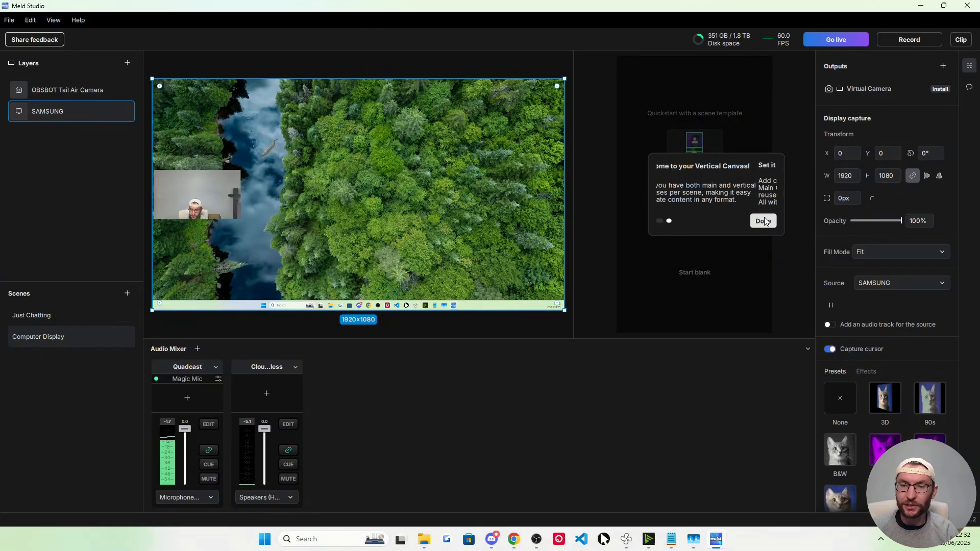
{"action": "left_click", "coordinate": [765, 220]}
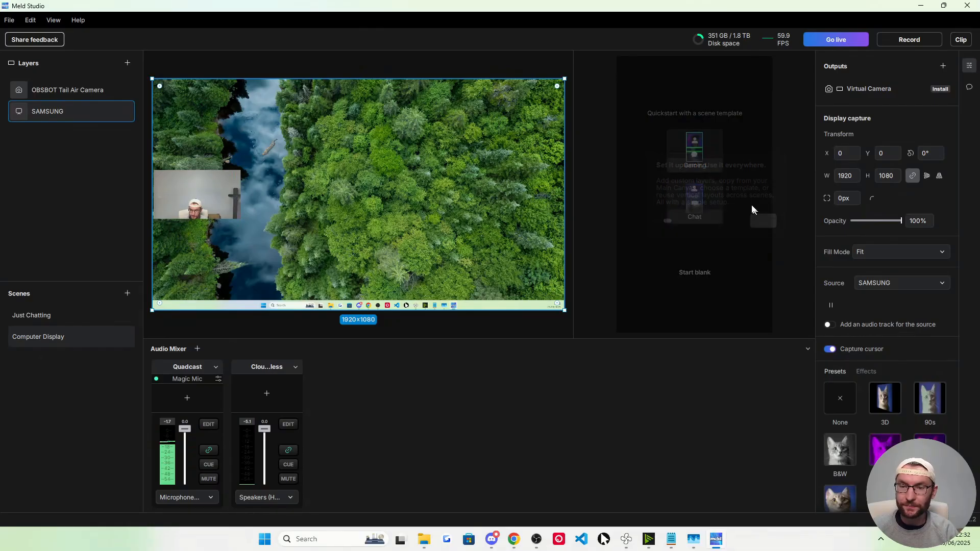
{"action": "left_click", "coordinate": [681, 105]}
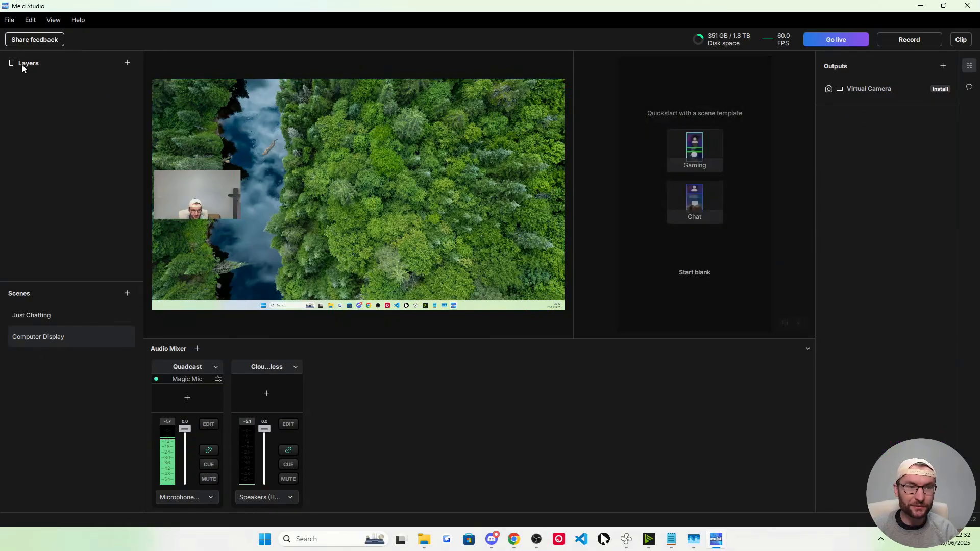
Step: Copy the SAMSUNG display capture from the Computer Display main canvas into the vertical canvas
{"action": "left_click", "coordinate": [250, 212]}
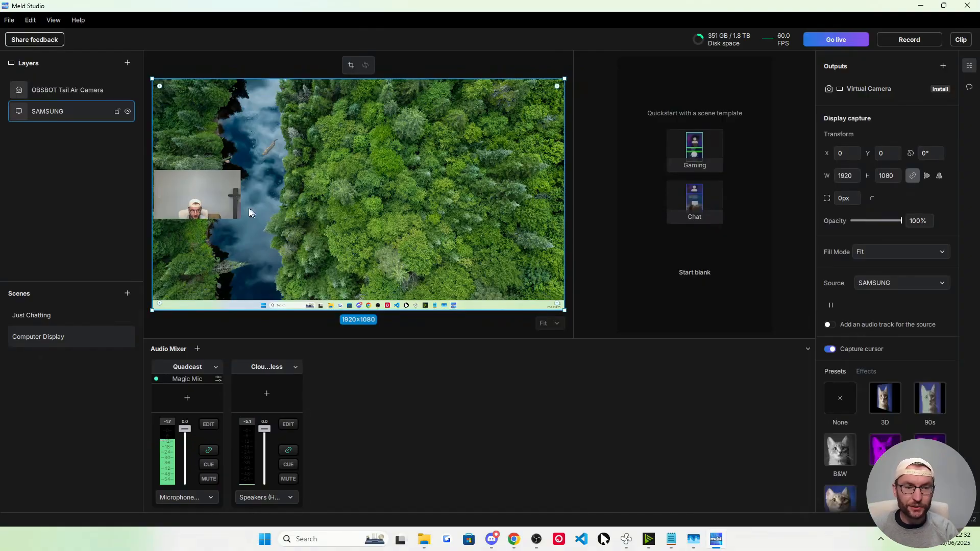
{"action": "right_click", "coordinate": [336, 201]}
{"action": "left_click", "coordinate": [378, 200]}
{"action": "right_click", "coordinate": [636, 146]}
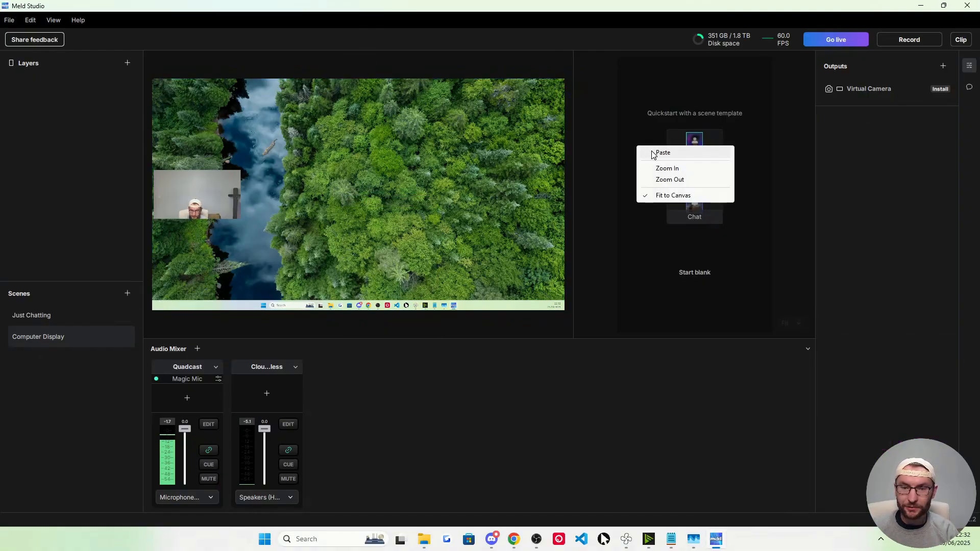
{"action": "left_click", "coordinate": [654, 152]}
Step: Copy the OBSBOT Tail Air Camera layer into the Computer Display vertical canvas and start that canvas blank, without a template
{"action": "left_click", "coordinate": [197, 192]}
{"action": "right_click", "coordinate": [194, 192]}
{"action": "left_click", "coordinate": [221, 199]}
{"action": "left_click", "coordinate": [646, 176]}
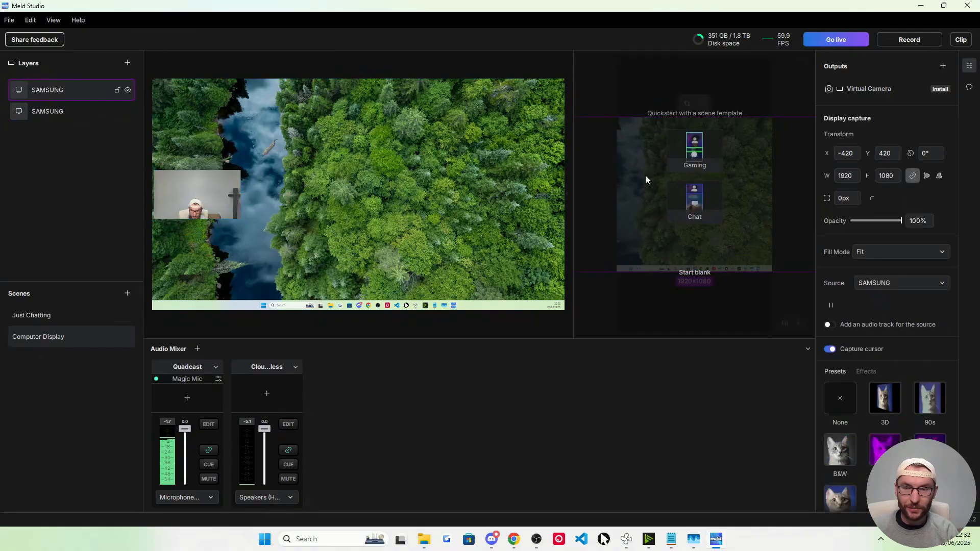
{"action": "right_click", "coordinate": [645, 176]}
{"action": "left_click", "coordinate": [674, 193]}
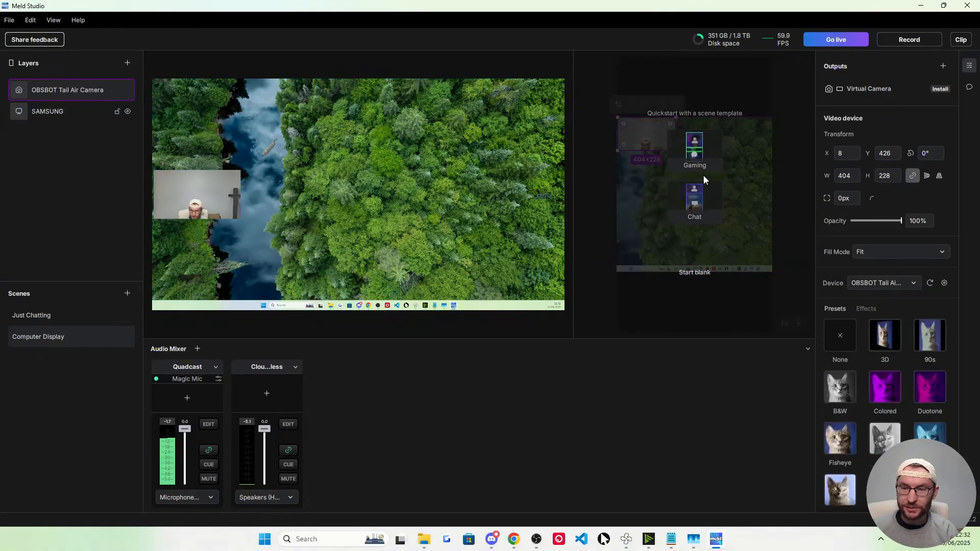
{"action": "left_click", "coordinate": [697, 272]}
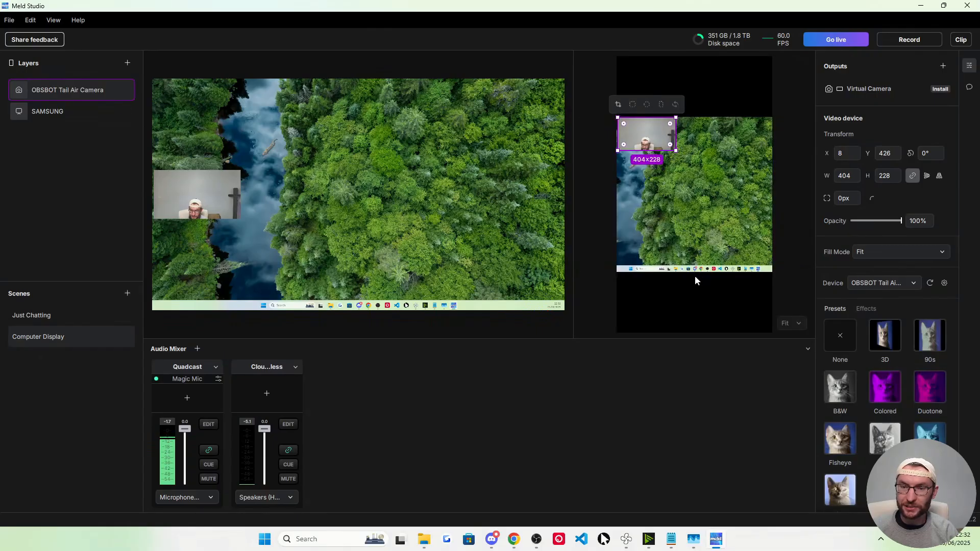
Step: Arrange the vertical canvas with the camera spanning the full width above the SAMSUNG display capture, enlarging the capture to about 2307×1298
{"action": "left_click_drag", "start_coordinate": [691, 197], "coordinate": [702, 273]}
{"action": "left_click_drag", "start_coordinate": [641, 144], "coordinate": [766, 147]}
{"action": "left_click_drag", "start_coordinate": [718, 228], "coordinate": [706, 200]}
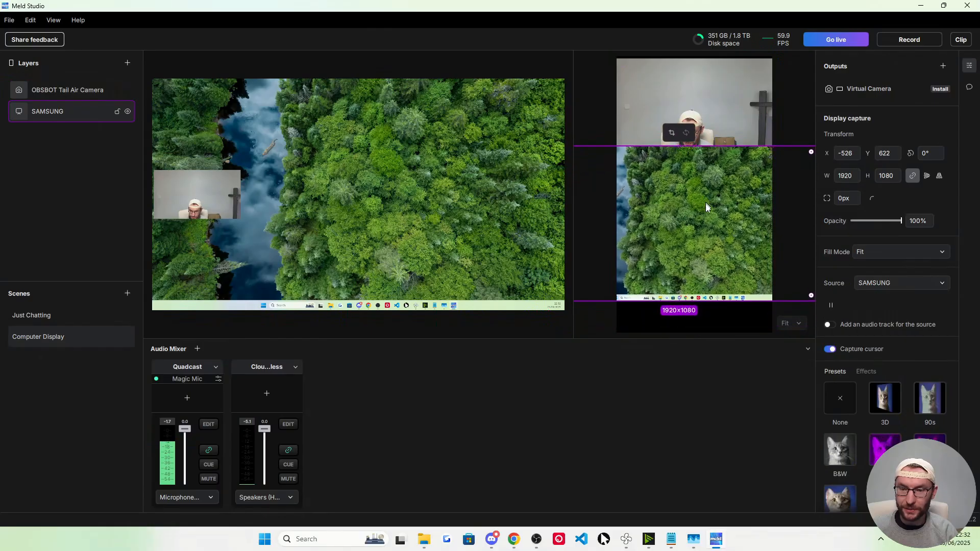
{"action": "left_click_drag", "start_coordinate": [682, 300], "coordinate": [680, 320]}
{"action": "left_click", "coordinate": [680, 326]}
{"action": "left_click_drag", "start_coordinate": [676, 274], "coordinate": [690, 253]}
{"action": "left_click_drag", "start_coordinate": [691, 300], "coordinate": [691, 332]}
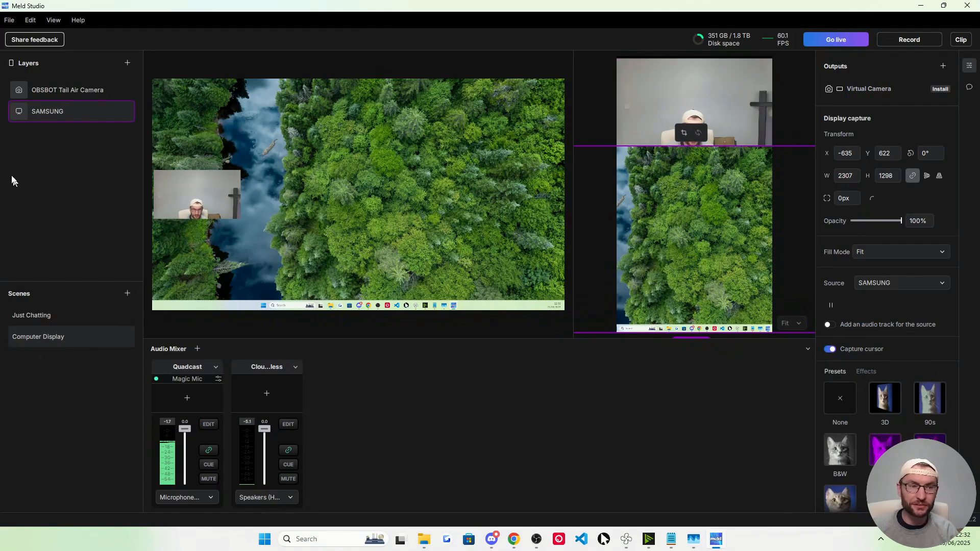
Step: Copy the camera layer from the Just Chatting scene's main canvas into its vertical canvas
{"action": "left_click", "coordinate": [60, 315]}
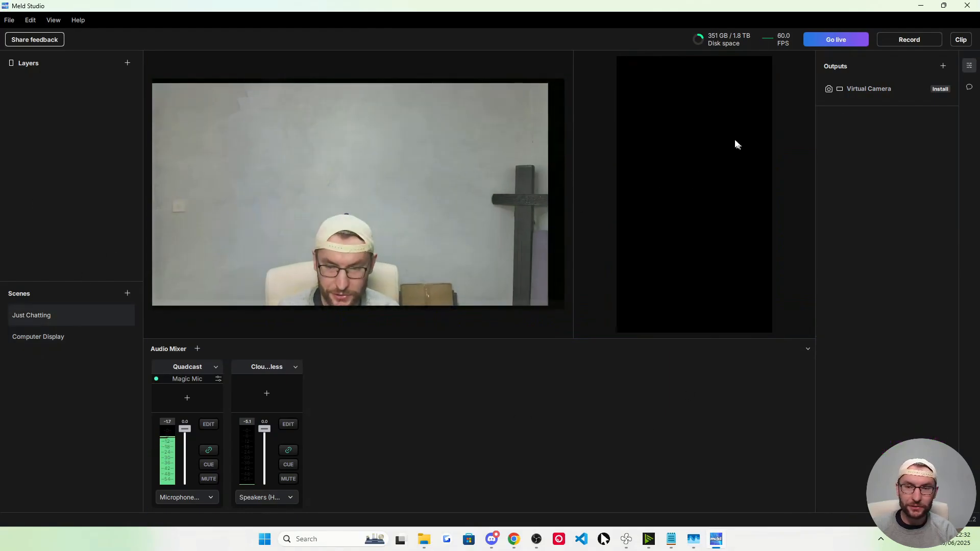
{"action": "right_click", "coordinate": [335, 165]}
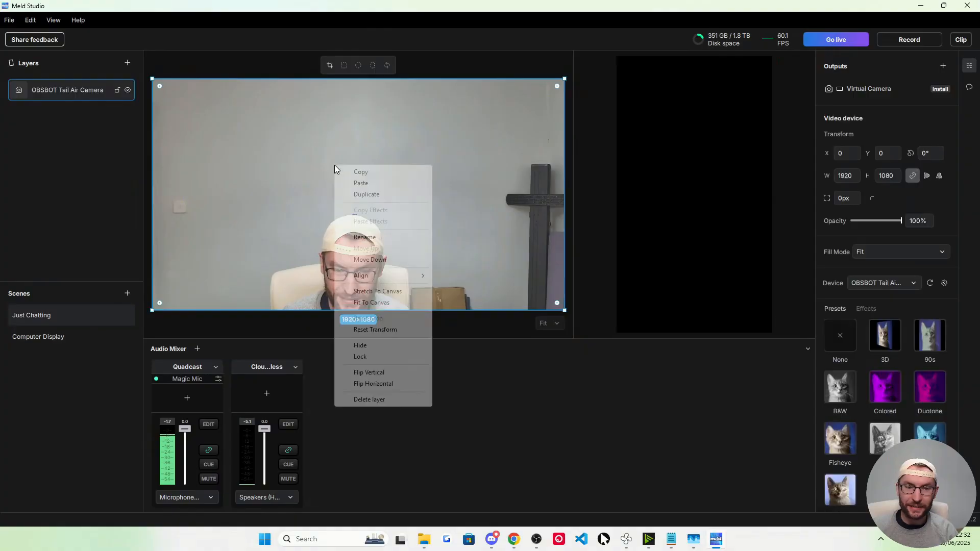
{"action": "left_click", "coordinate": [360, 172]}
{"action": "right_click", "coordinate": [658, 141]}
{"action": "left_click", "coordinate": [674, 147]}
Step: Crop the vertical canvas camera to the portrait shape, scale it to 1080×1920, and return to the Computer Display scene
{"action": "left_click_drag", "start_coordinate": [685, 161], "coordinate": [651, 136]}
{"action": "left_click", "coordinate": [709, 64]}
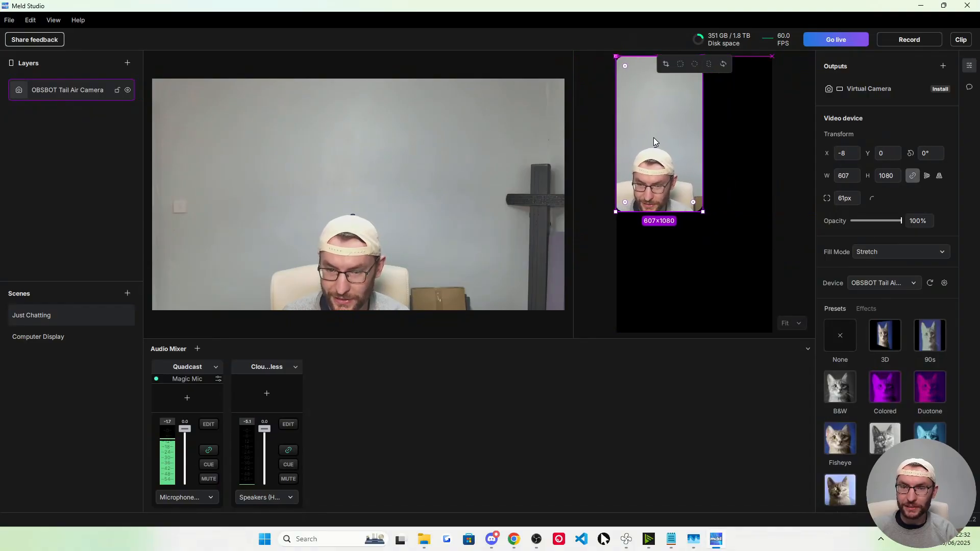
{"action": "left_click_drag", "start_coordinate": [701, 212], "coordinate": [737, 283]}
{"action": "left_click_drag", "start_coordinate": [758, 332], "coordinate": [759, 332]}
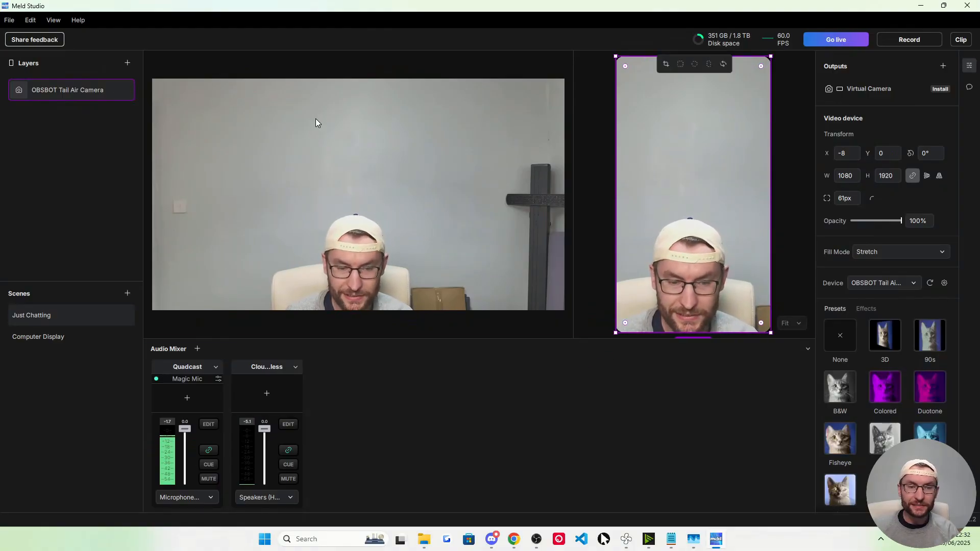
{"action": "left_click", "coordinate": [292, 124]}
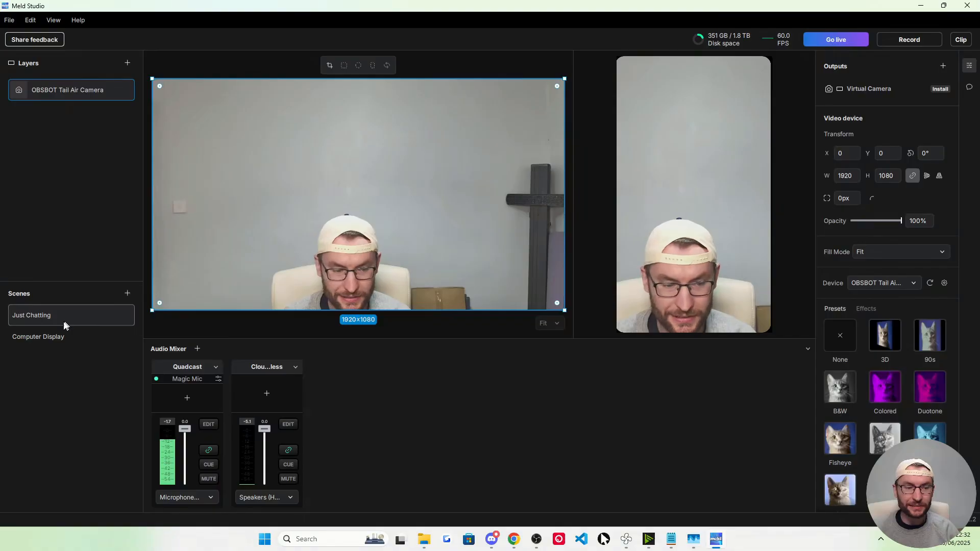
{"action": "left_click", "coordinate": [48, 338]}
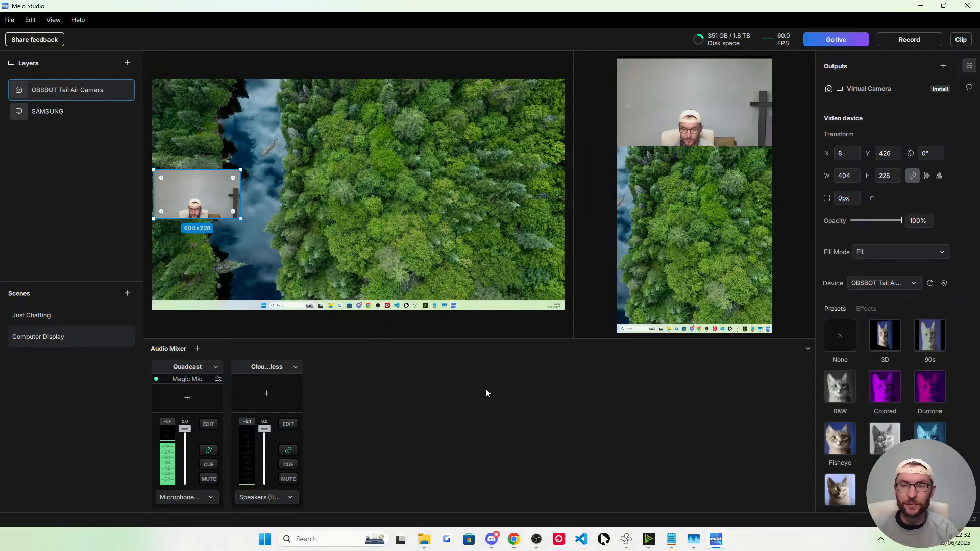
Step: Set the main canvas video bitrate to 6000 Kbps in the general settings
{"action": "left_click", "coordinate": [9, 21]}
{"action": "left_click", "coordinate": [38, 133]}
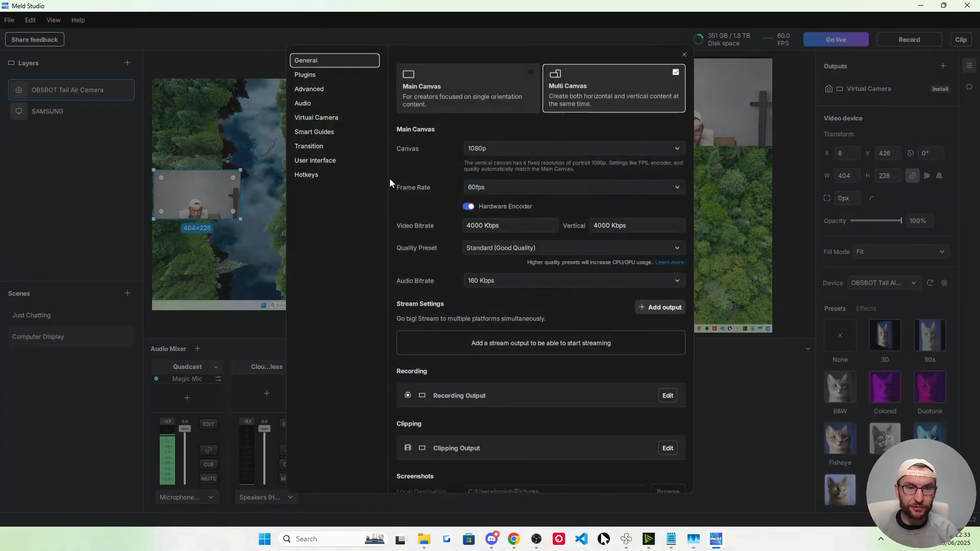
{"action": "left_click", "coordinate": [453, 228]}
{"action": "type", "text": "6"}
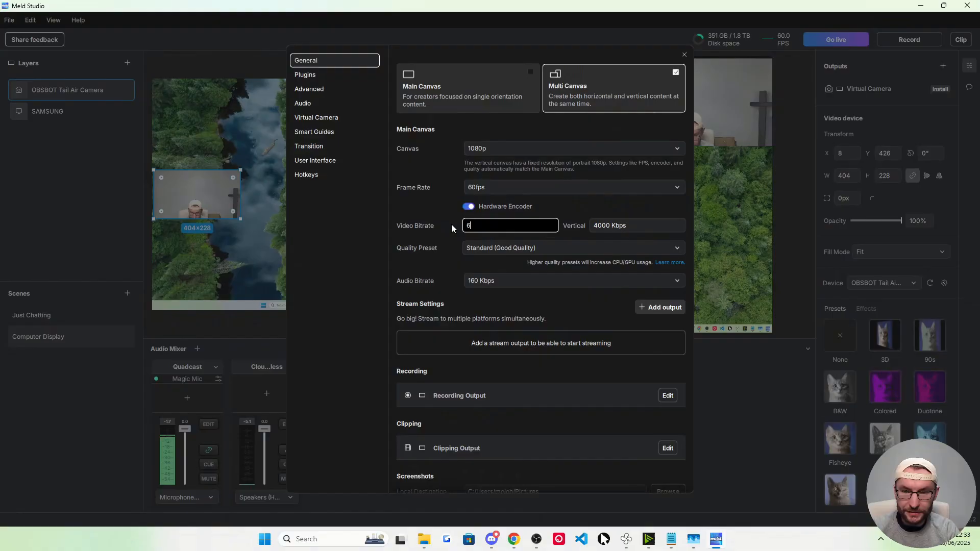
{"action": "type", "text": "000"}
{"action": "key", "text": "Return"}
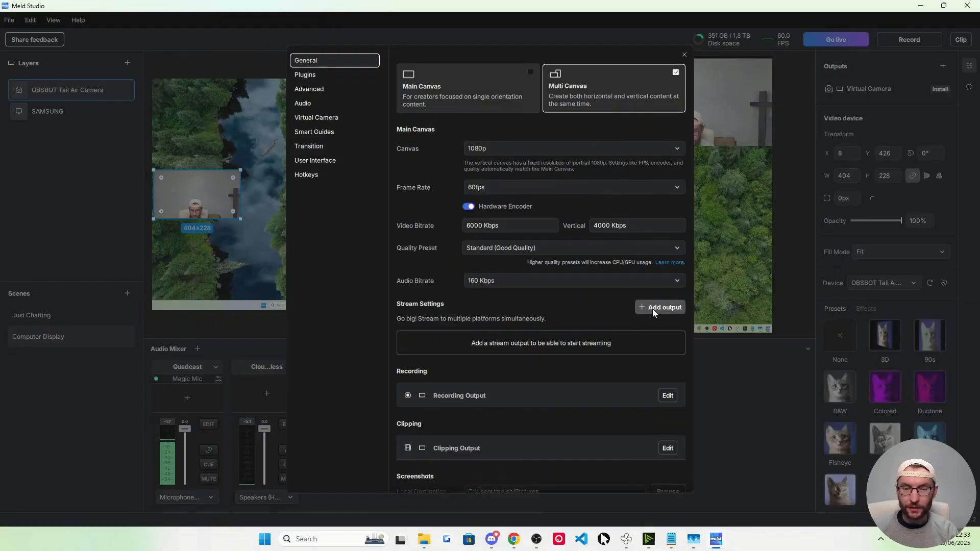
Step: Add a Twitch stream output on the main canvas and log in by authorizing Meld Studio Integration through the browser
{"action": "left_click", "coordinate": [657, 307]}
{"action": "left_click", "coordinate": [412, 278]}
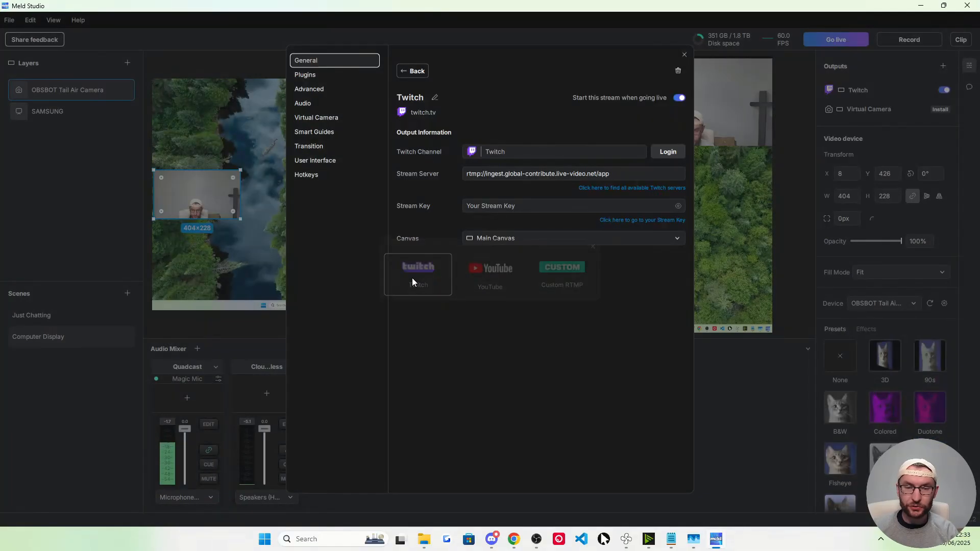
{"action": "left_click", "coordinate": [663, 152]}
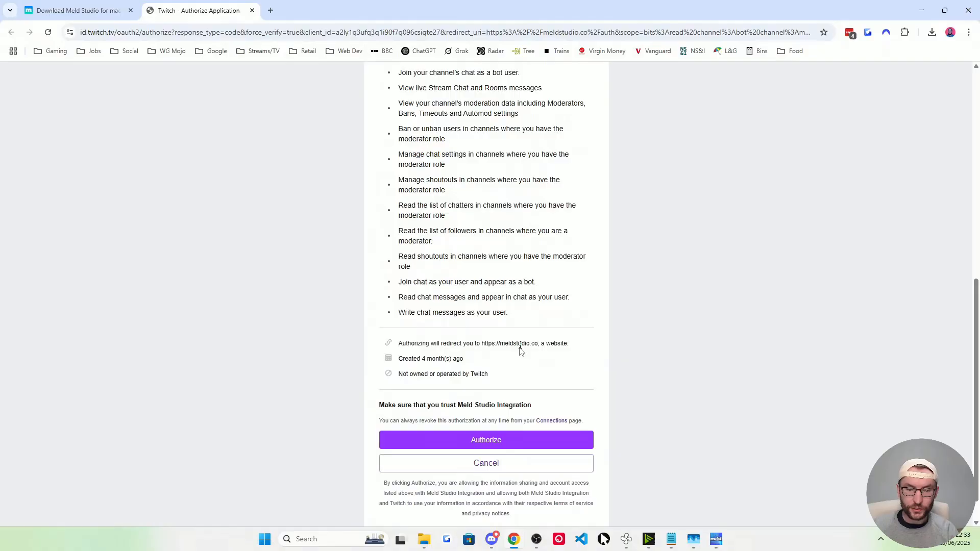
{"action": "scroll", "coordinate": [485, 403], "scroll_direction": "down", "scroll_amount": 1}
{"action": "left_click", "coordinate": [484, 407]}
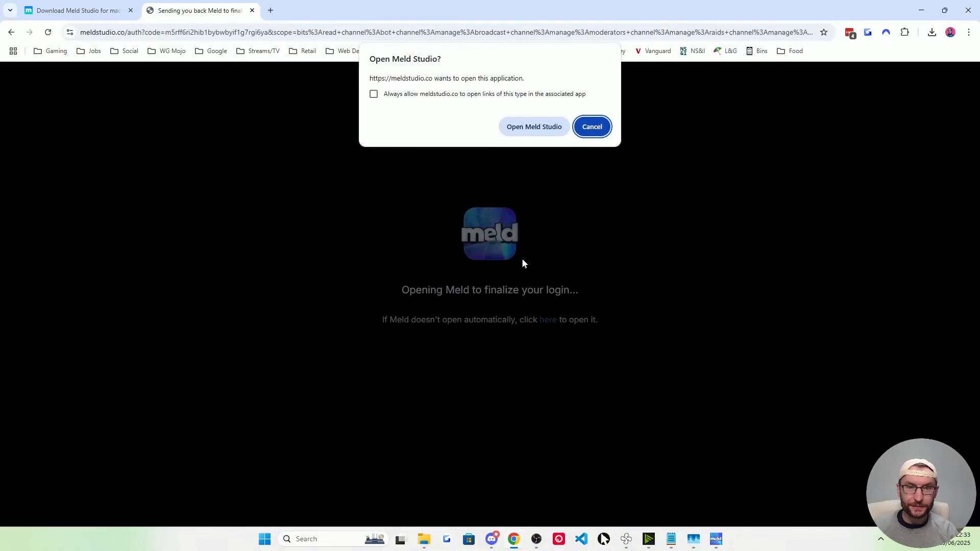
{"action": "left_click", "coordinate": [535, 128]}
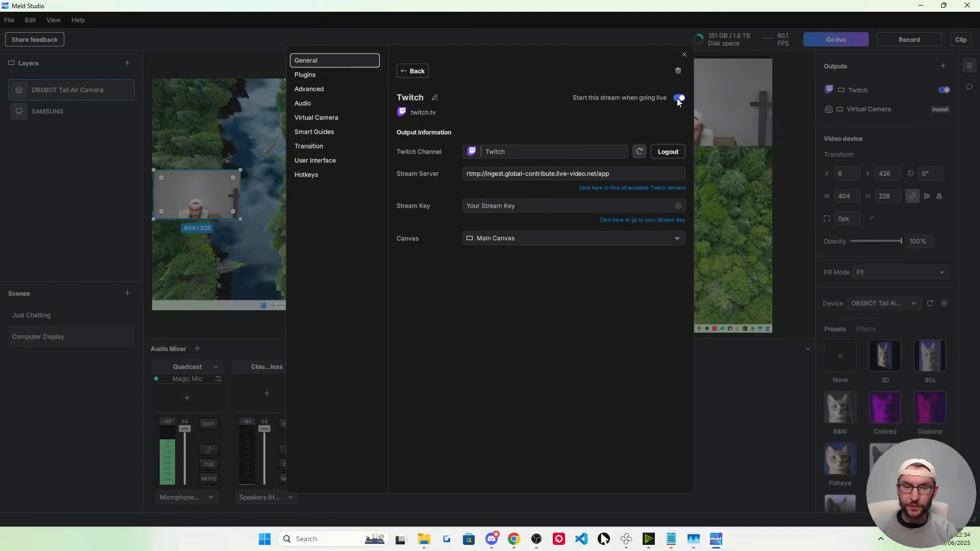
Step: Return from the Twitch output details, close the settings, and open the stream chat
{"action": "left_click", "coordinate": [413, 71]}
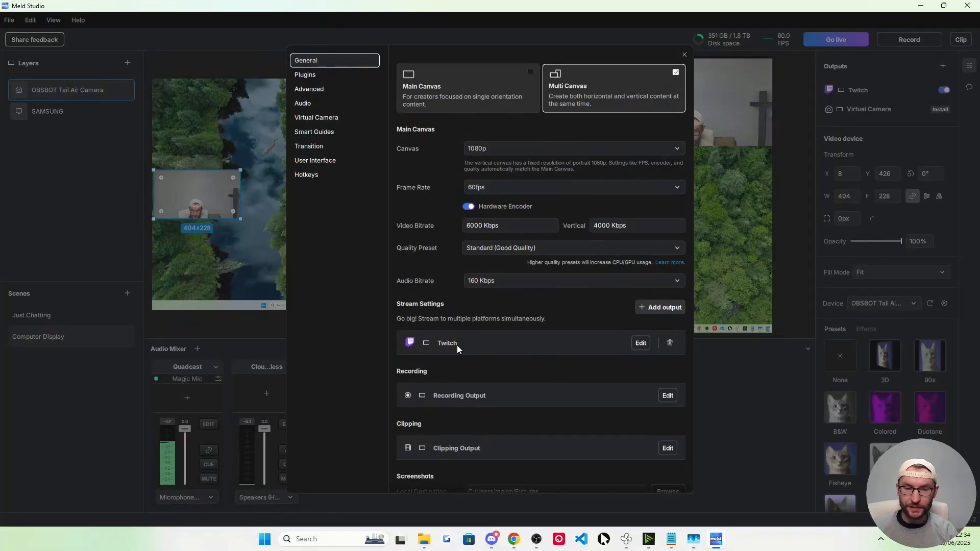
{"action": "left_click", "coordinate": [684, 54]}
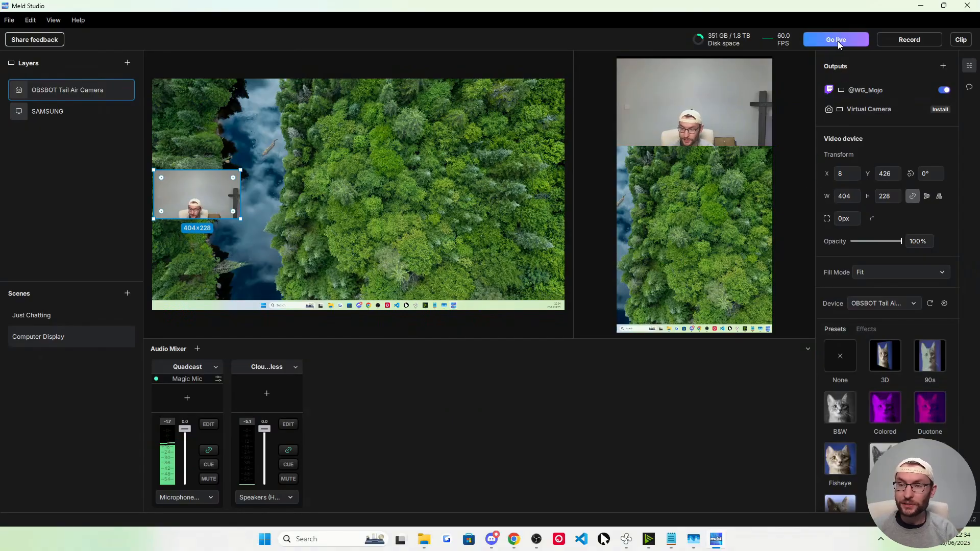
{"action": "left_click", "coordinate": [969, 88]}
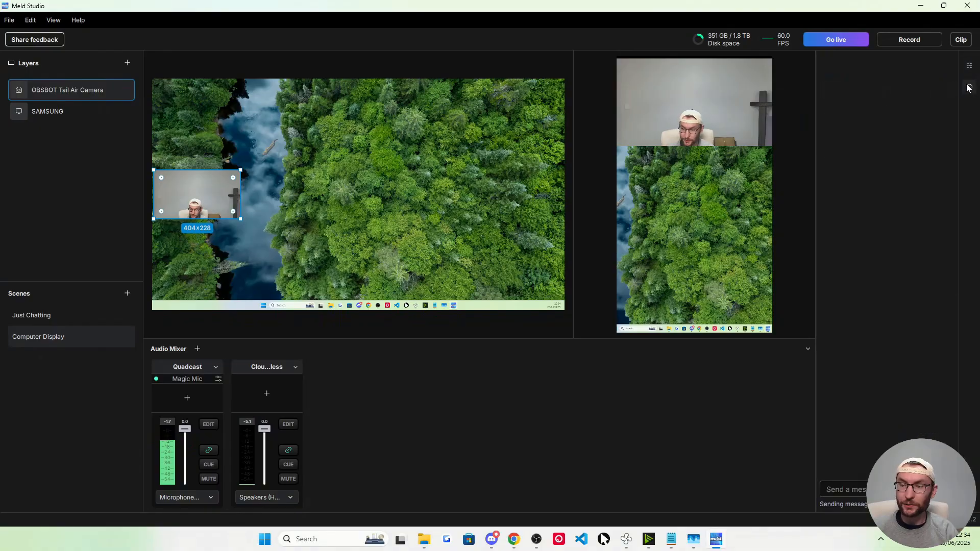